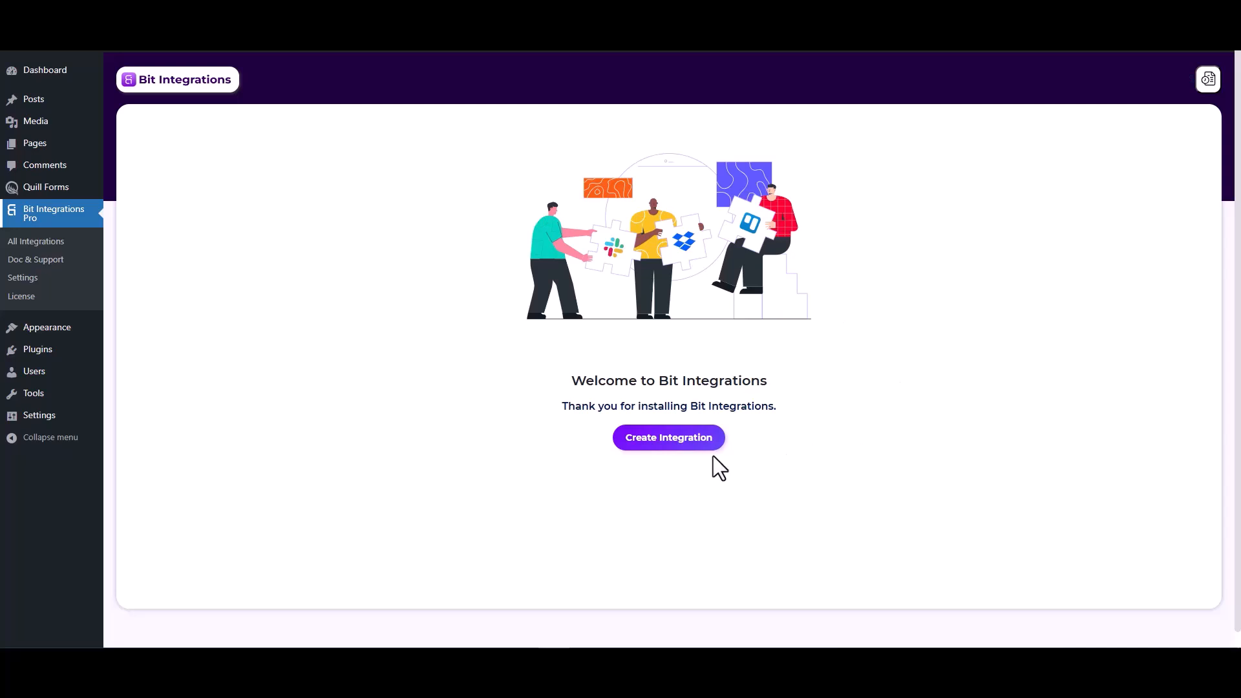
# Step: Create a new integration with Quill Forms as the trigger and Form Submission as its task
pyautogui.click(678, 440)
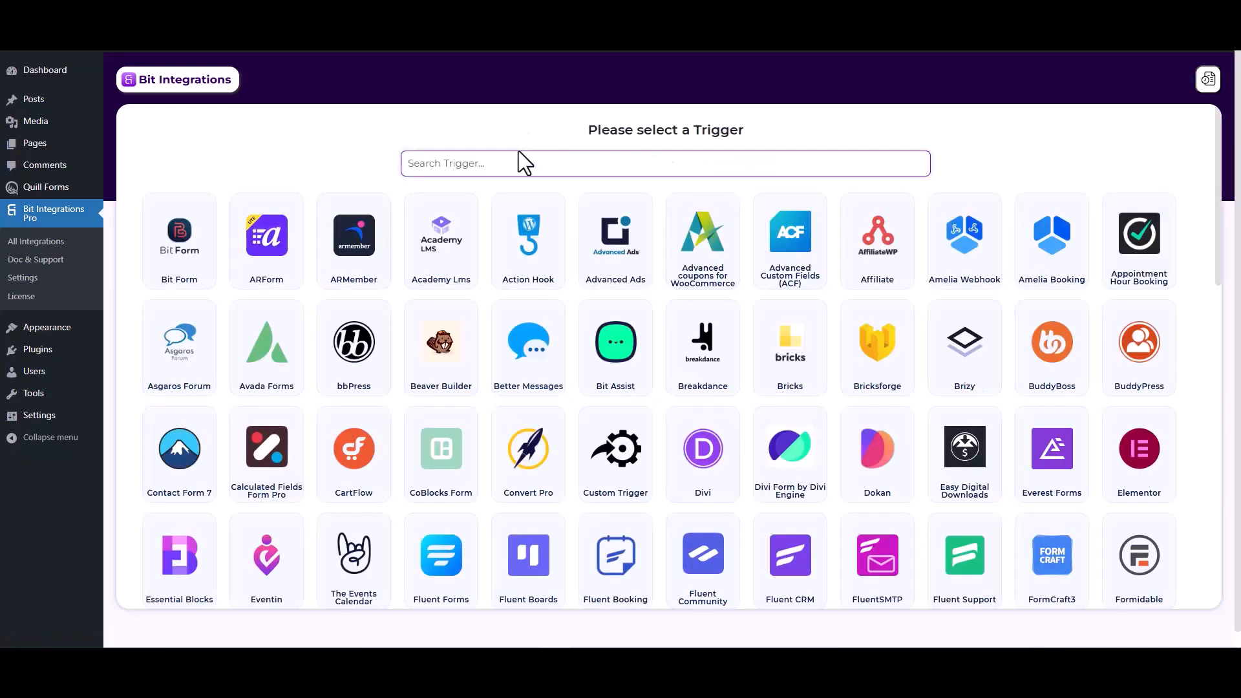
pyautogui.click(519, 160)
pyautogui.write('qui')
pyautogui.click(660, 255)
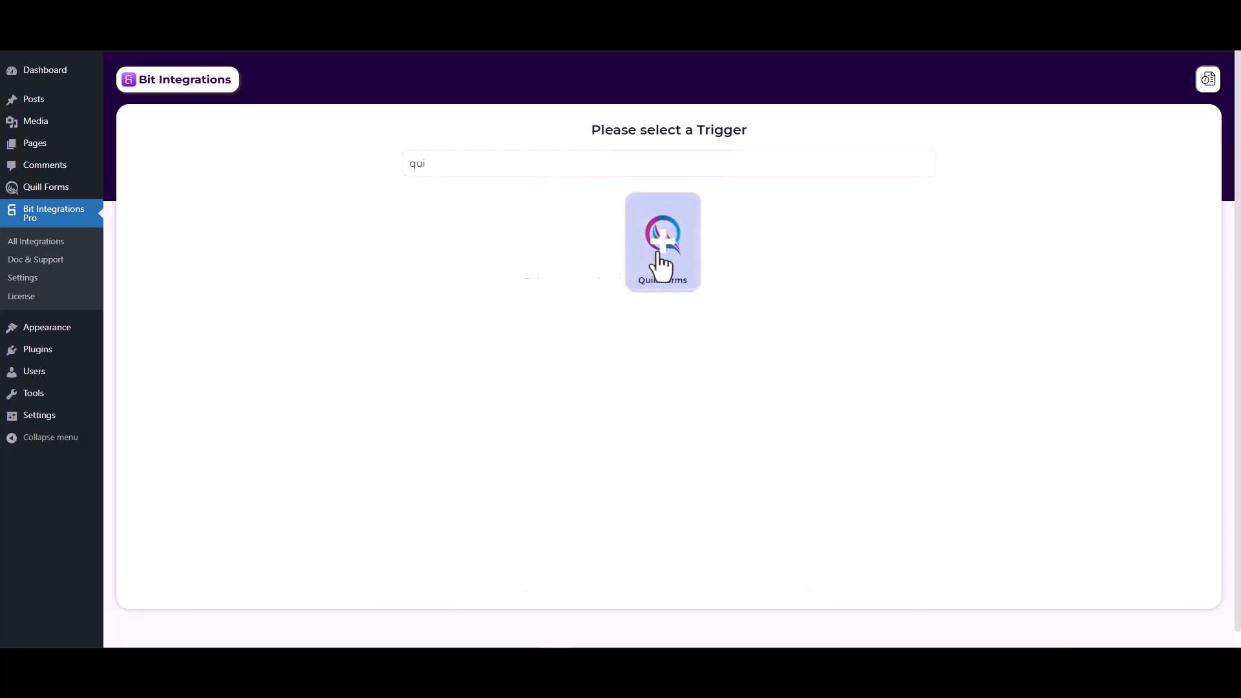
pyautogui.click(605, 314)
pyautogui.click(595, 343)
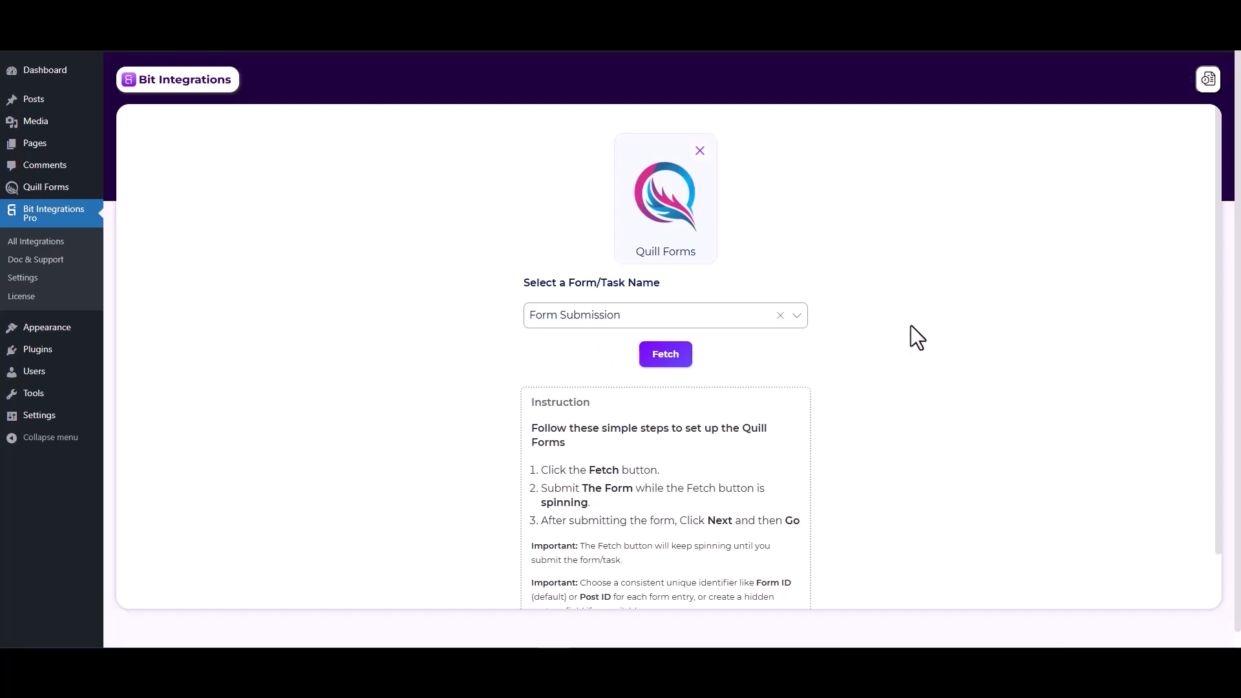
# Step: Fetch sample data by submitting the Quill Forms page with name test, a test email address and number 1234
pyautogui.click(672, 356)
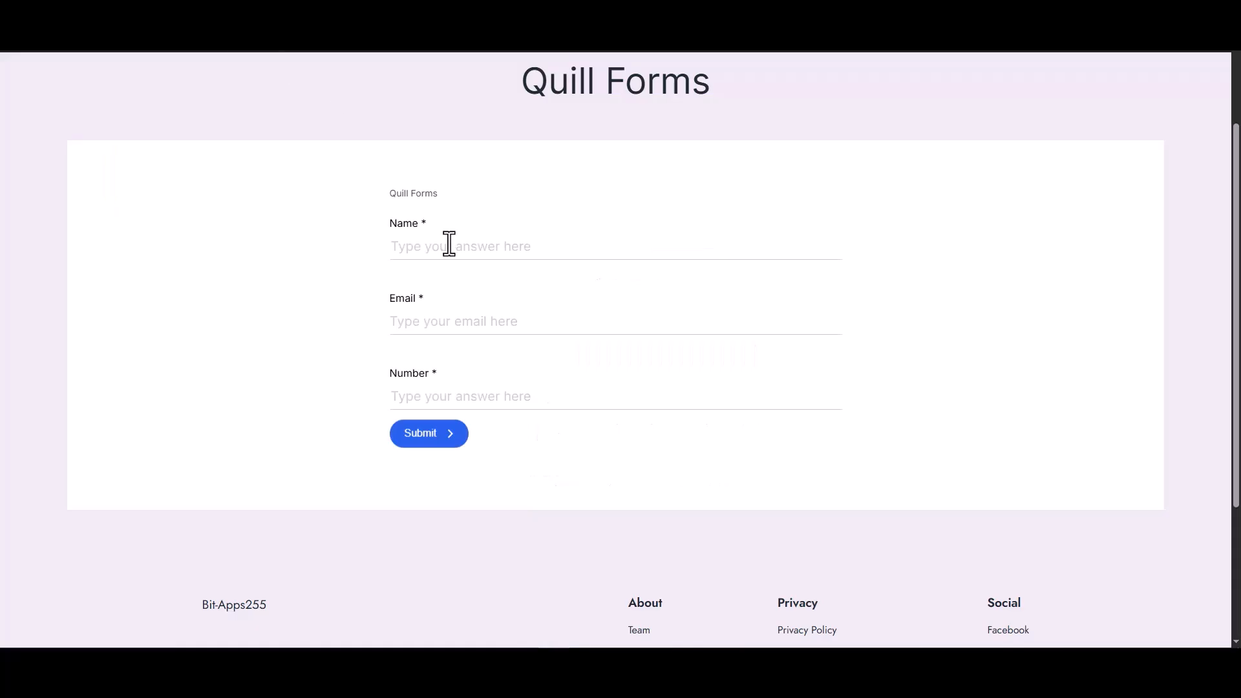
pyautogui.click(449, 243)
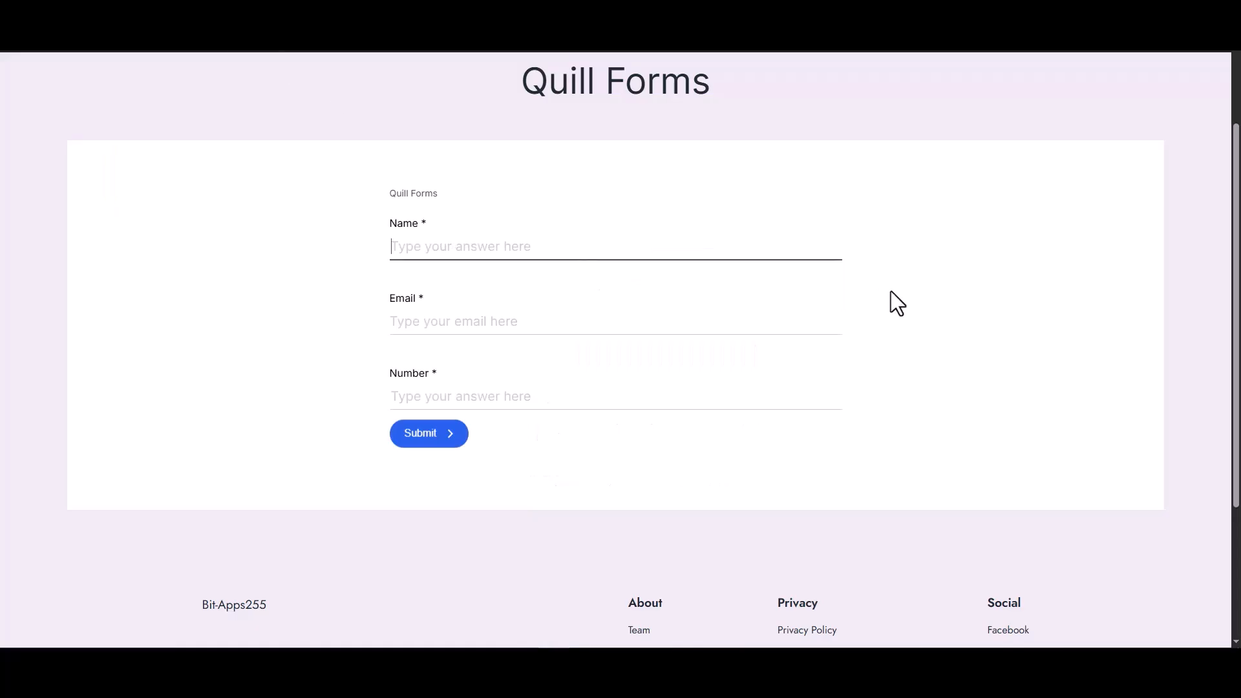
pyautogui.write('test')
pyautogui.click(826, 325)
pyautogui.write('test@gm')
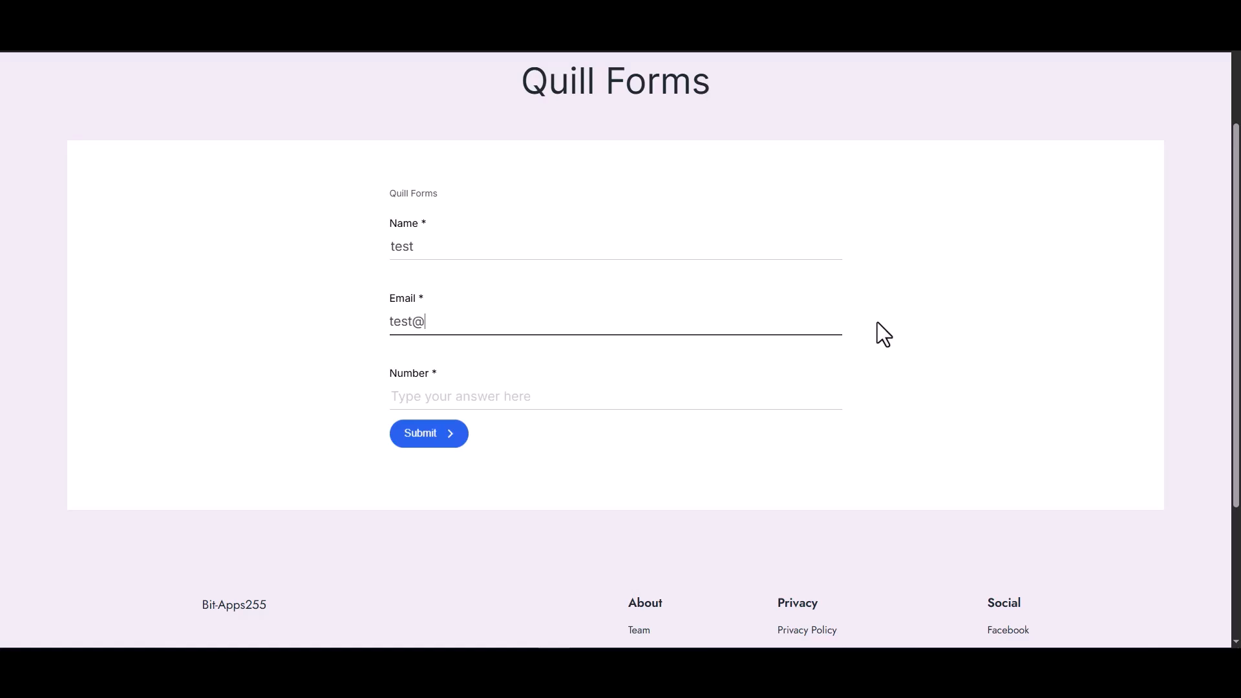
pyautogui.write('ail.com')
pyautogui.click(702, 401)
pyautogui.write('1234')
pyautogui.click(424, 435)
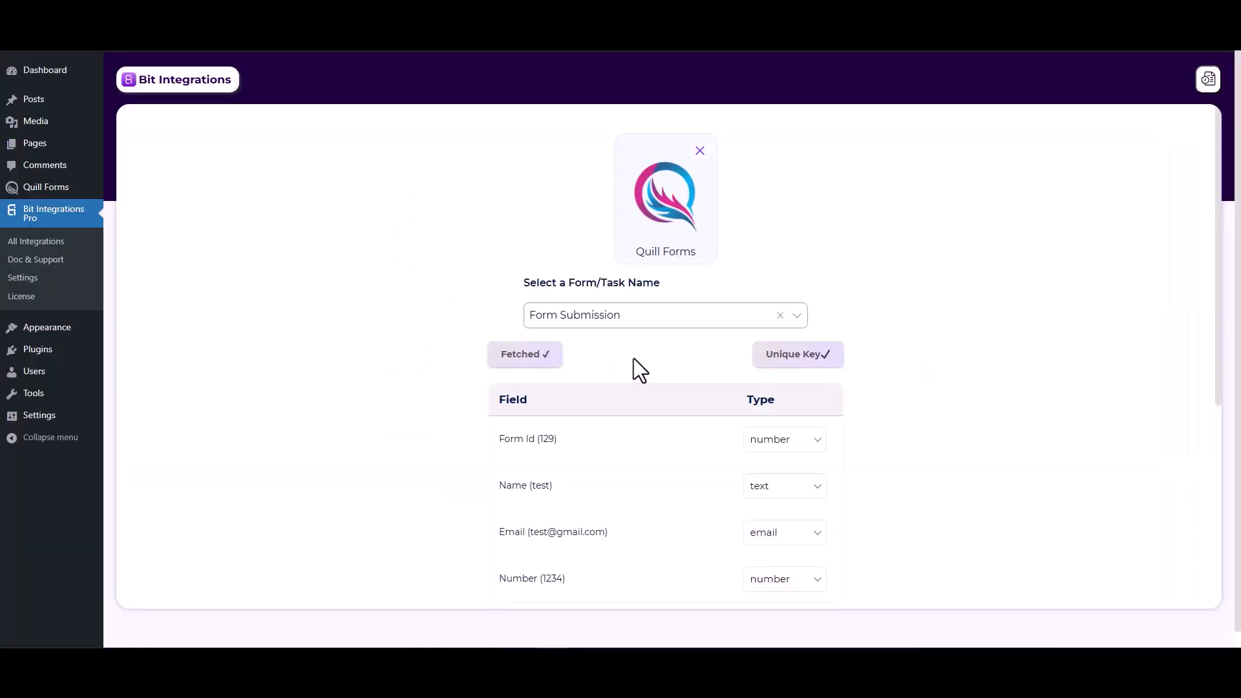
# Step: Proceed to setting the action and choose Web Hooks as the integration's action
pyautogui.scroll(-2, 700, 514)
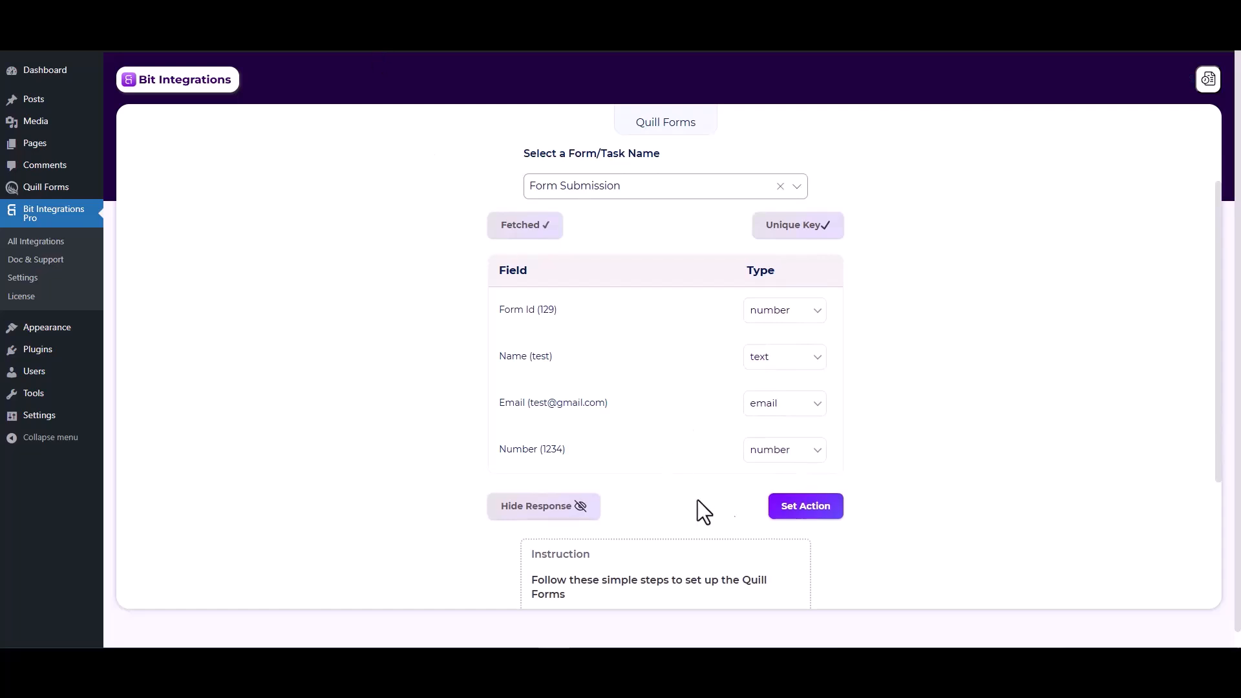
pyautogui.click(786, 510)
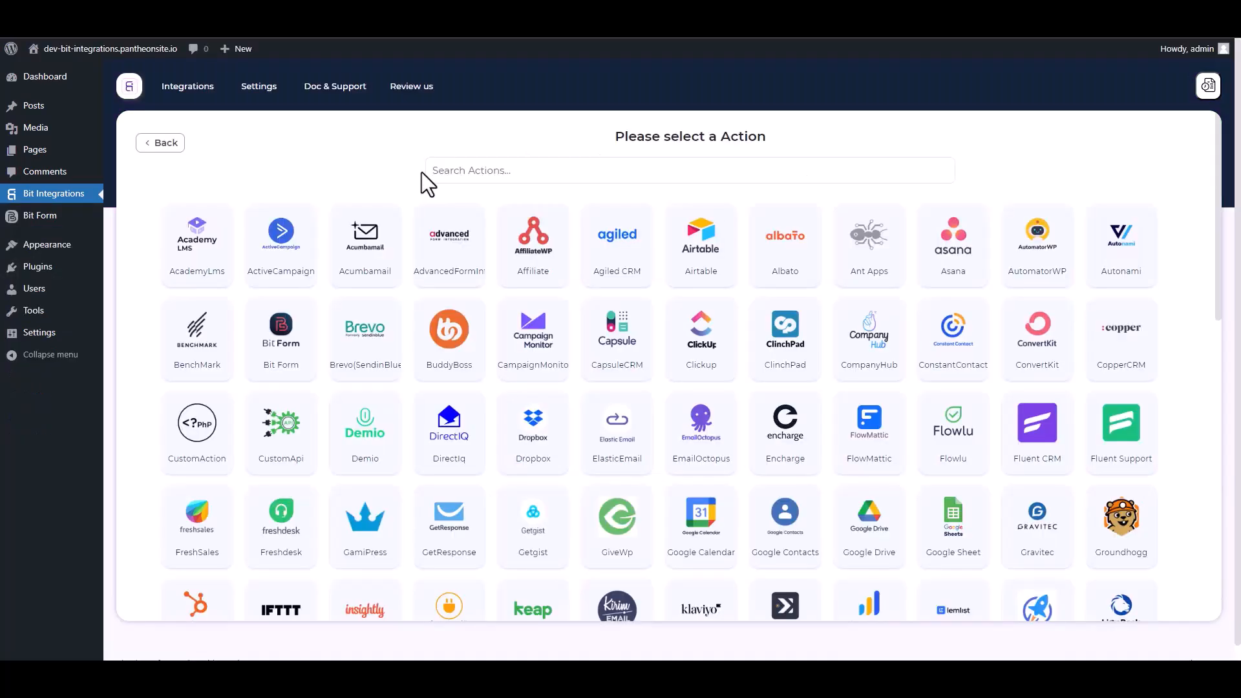
pyautogui.click(503, 169)
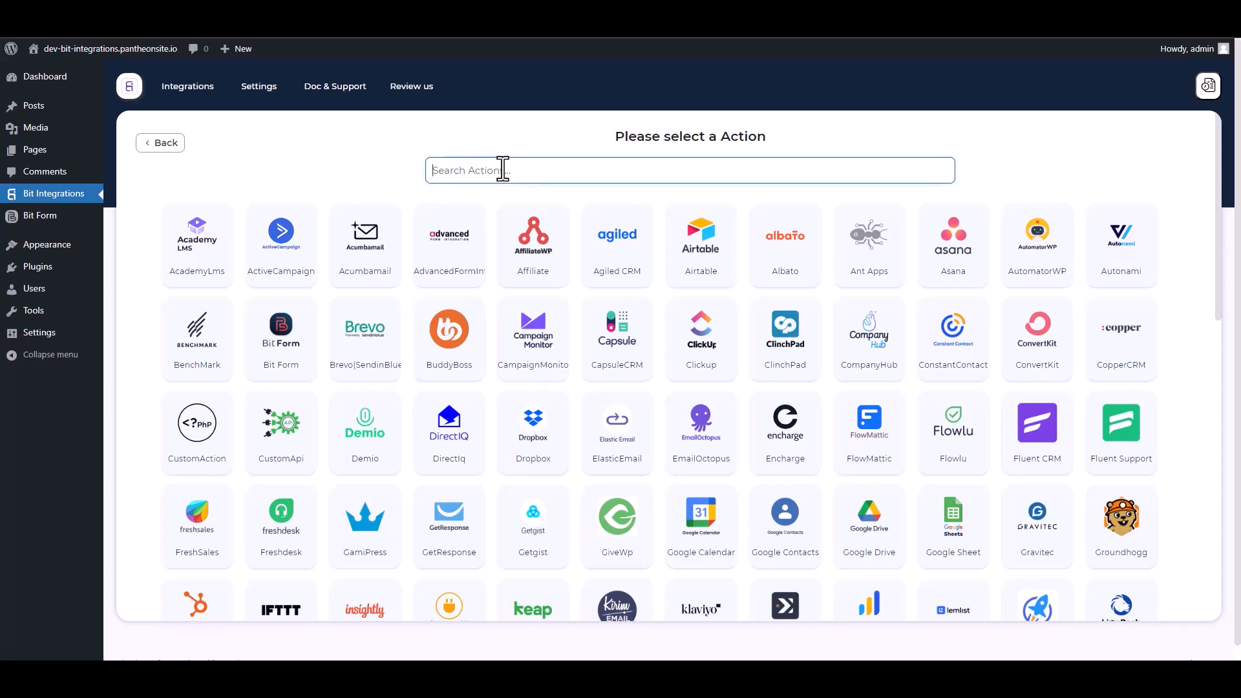
pyautogui.write('web')
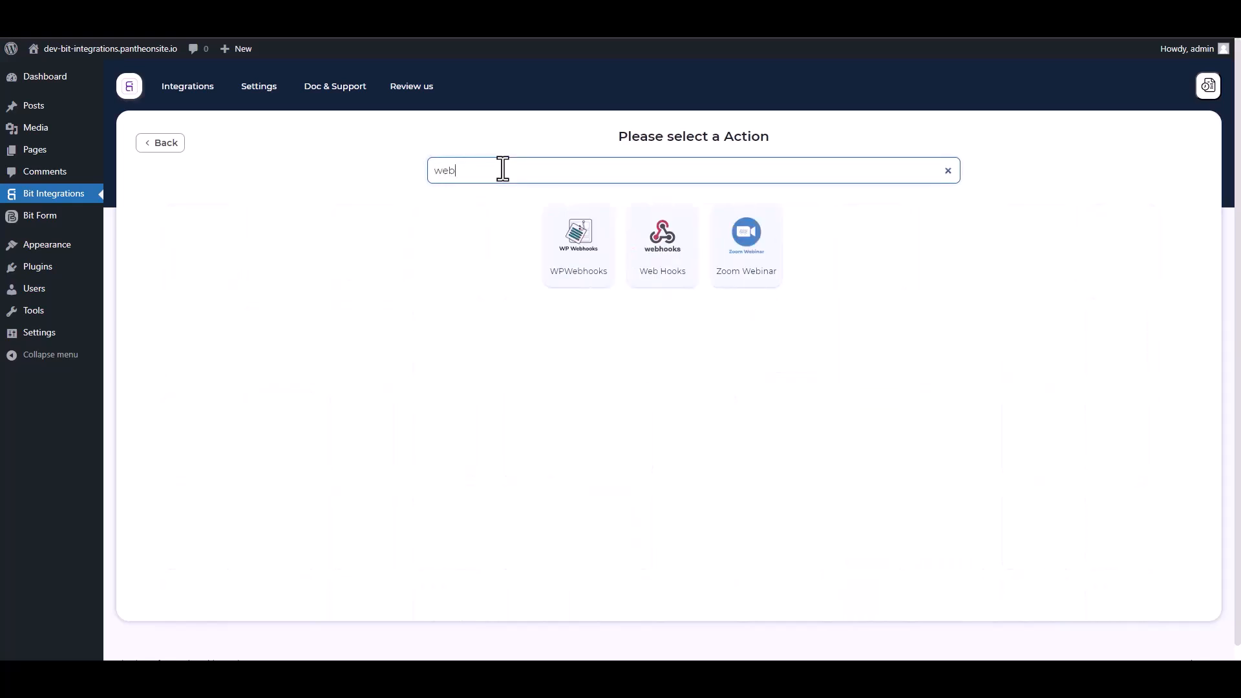
pyautogui.click(665, 277)
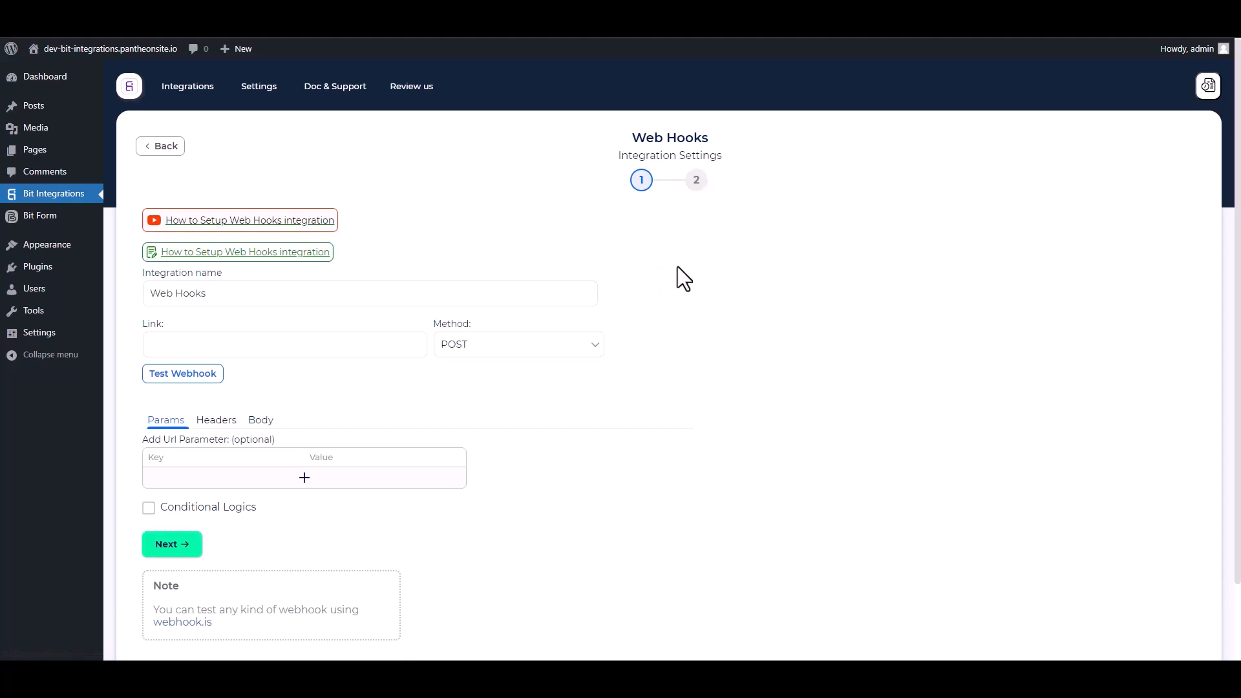
# Step: Configure the webhook body to send all data with the application/json content type
pyautogui.scroll(-1, 410, 402)
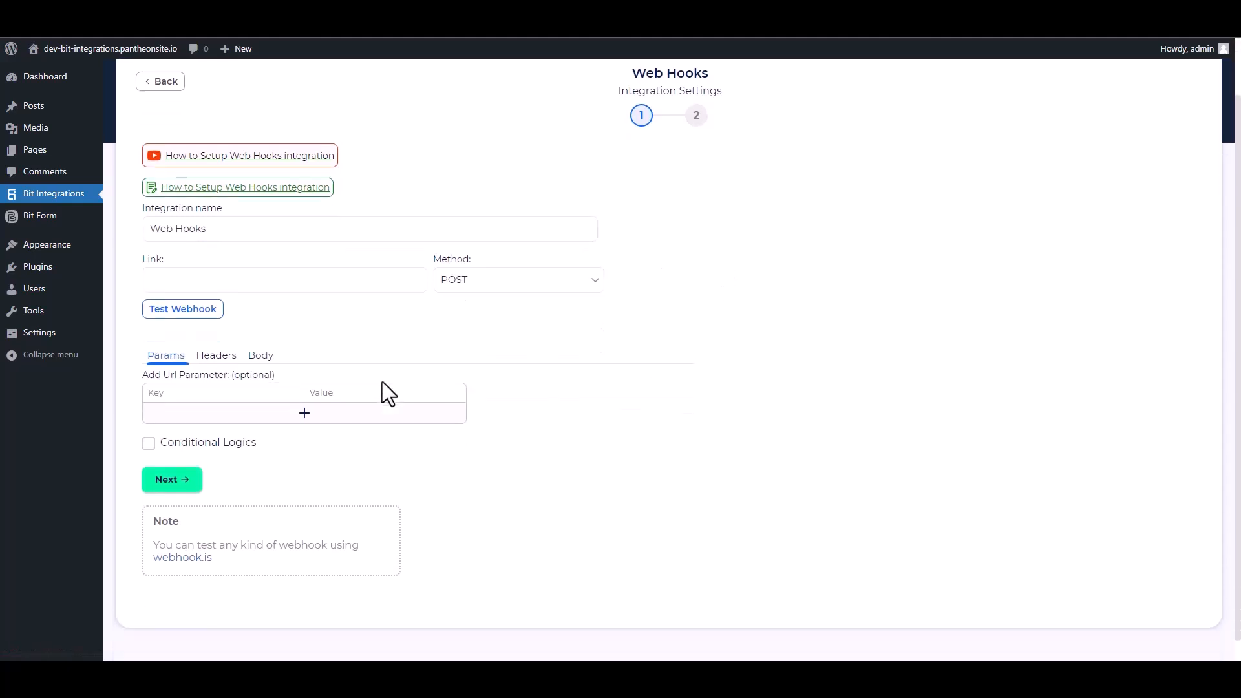
pyautogui.click(262, 360)
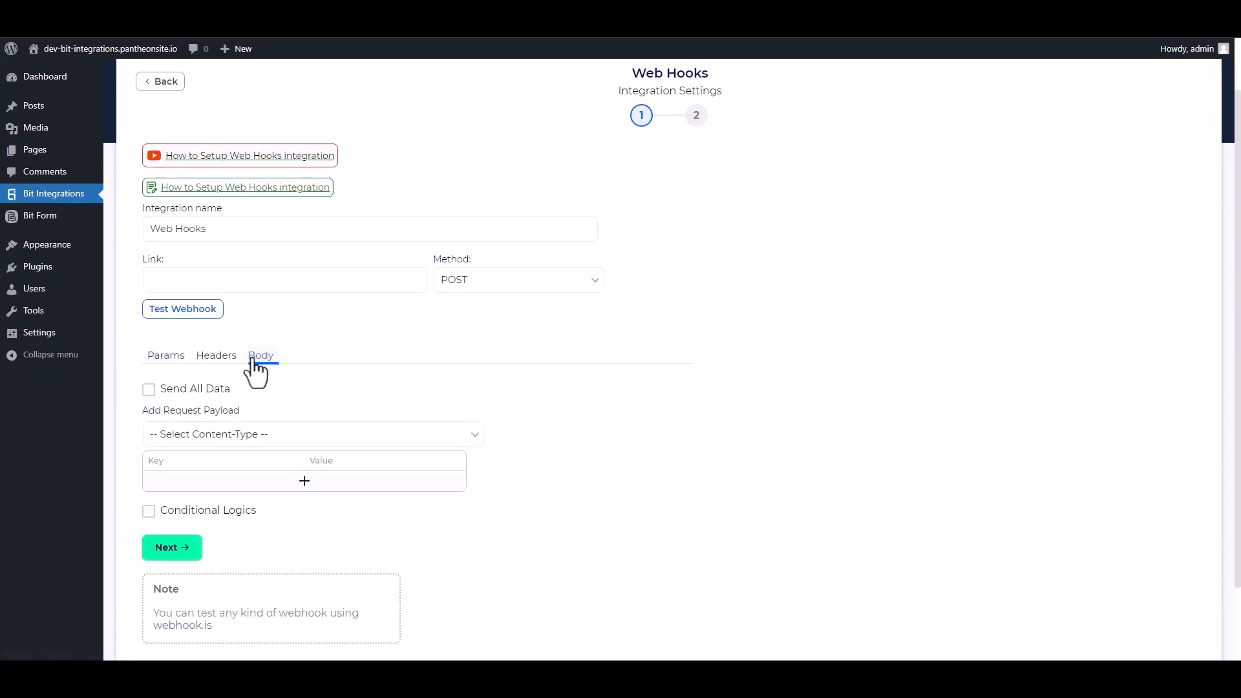
pyautogui.click(150, 391)
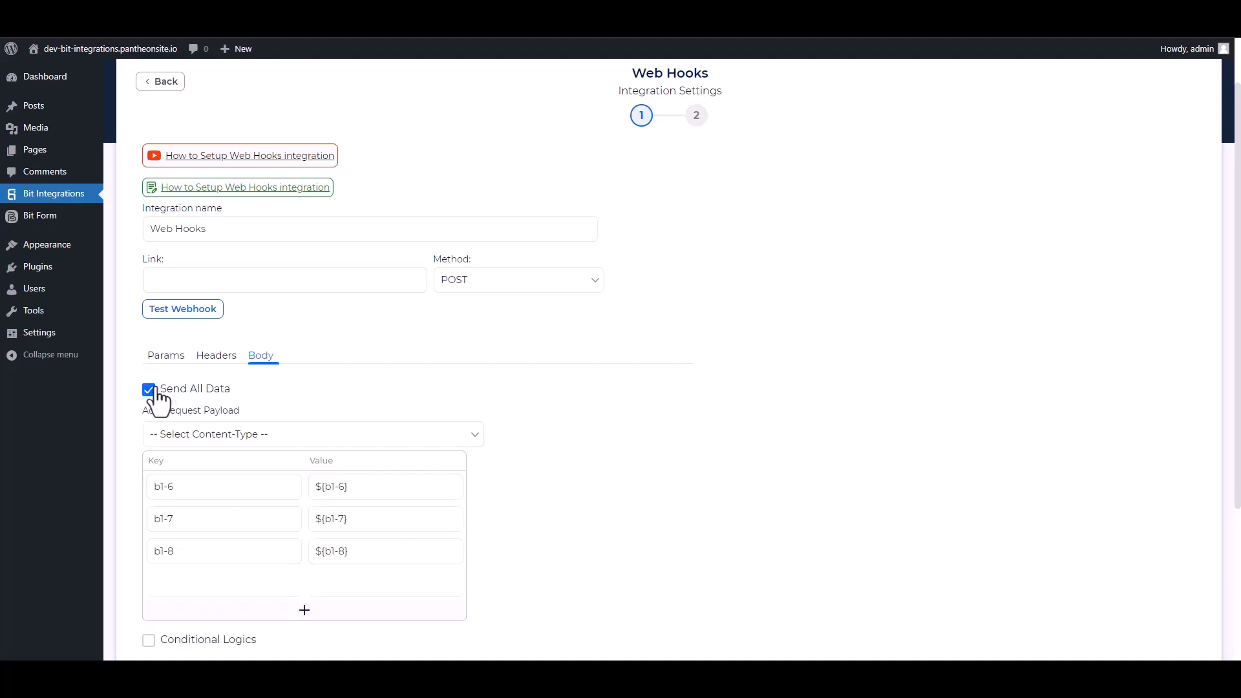
pyautogui.click(249, 436)
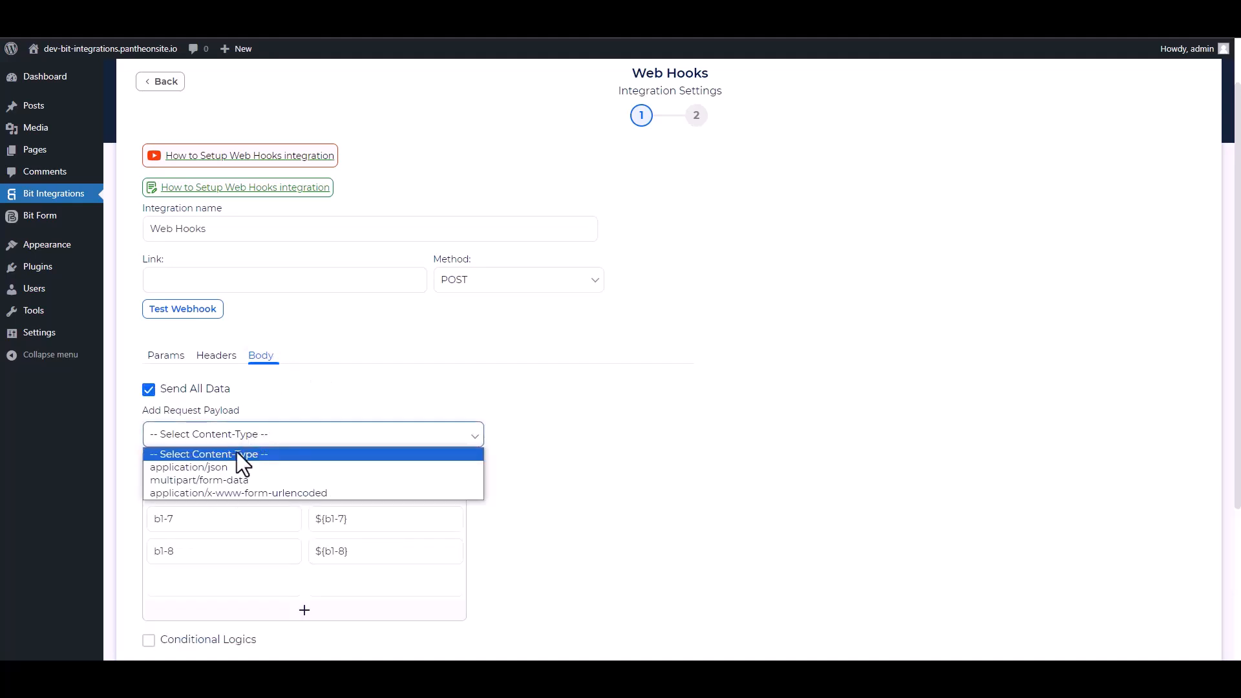
pyautogui.click(222, 472)
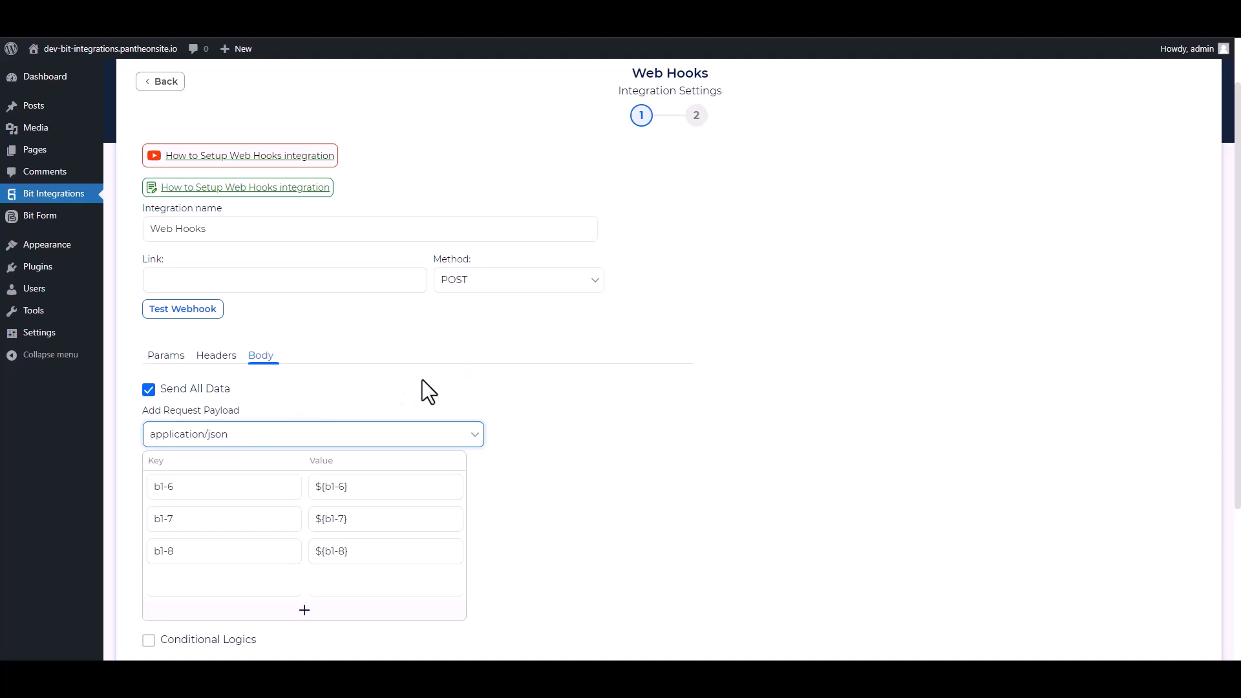
pyautogui.scroll(1, 422, 379)
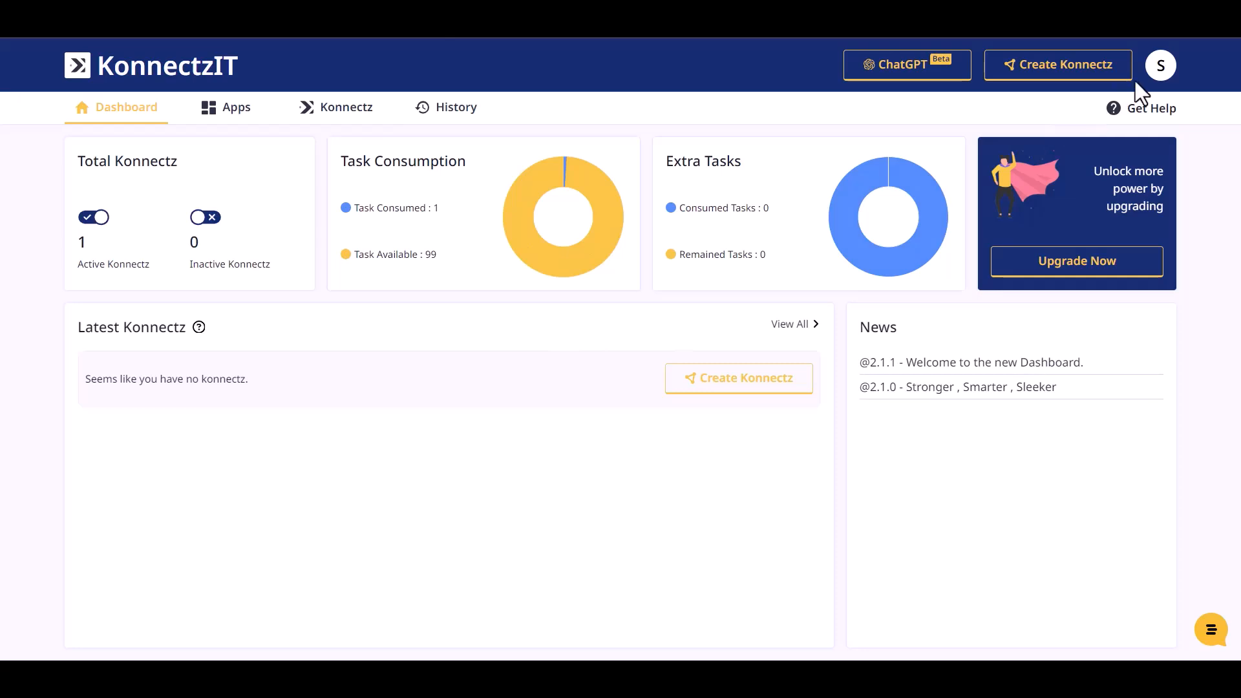
# Step: Switch to KonnectzIT and create a new Konnectz containing a Webhook block
pyautogui.click(1081, 74)
pyautogui.click(87, 111)
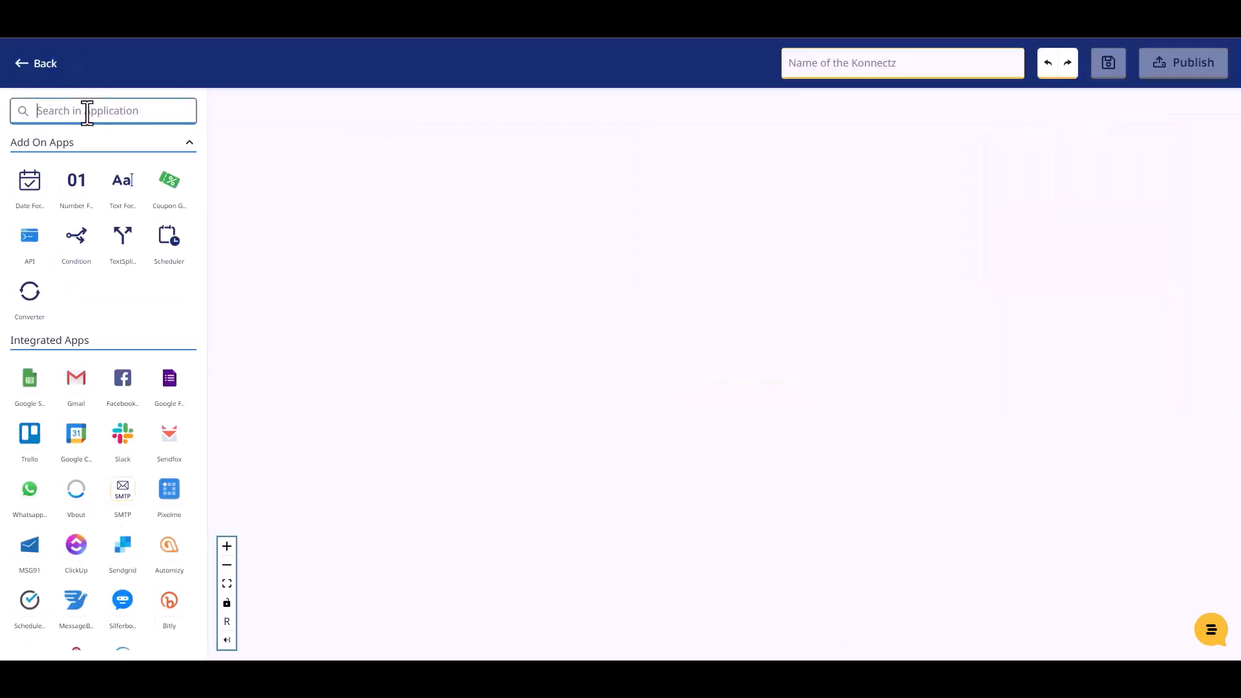
pyautogui.write('web')
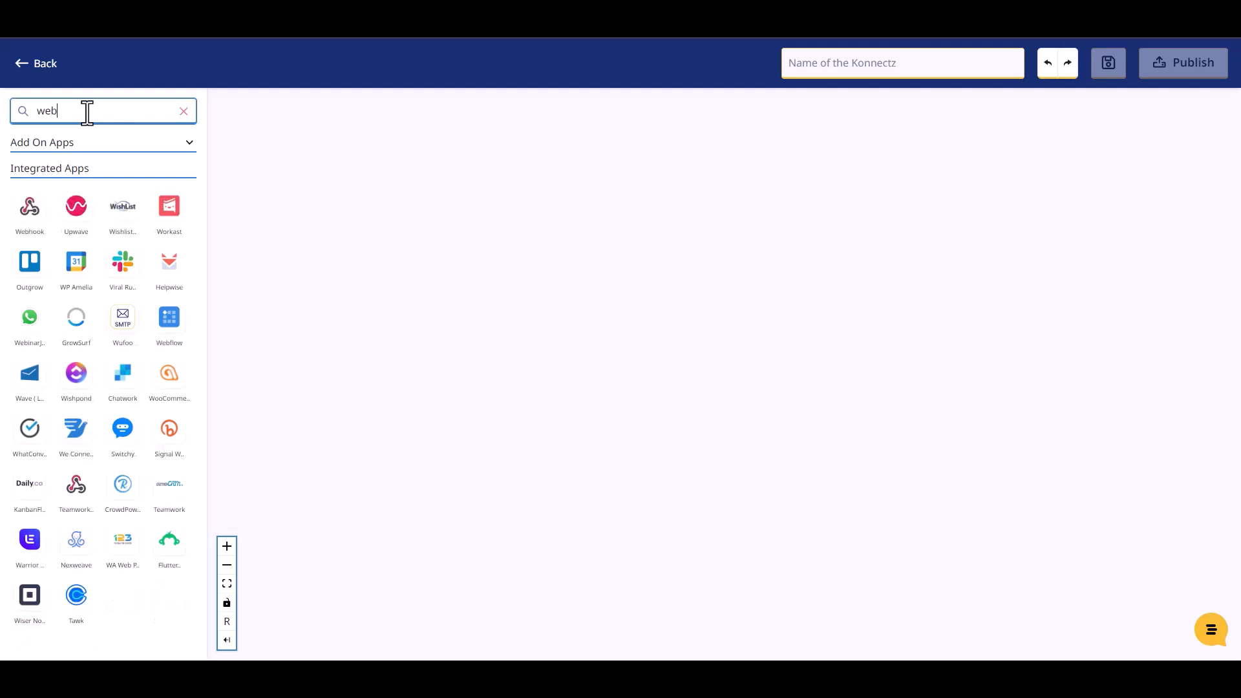
pyautogui.moveTo(33, 230); pyautogui.dragTo(323, 183)
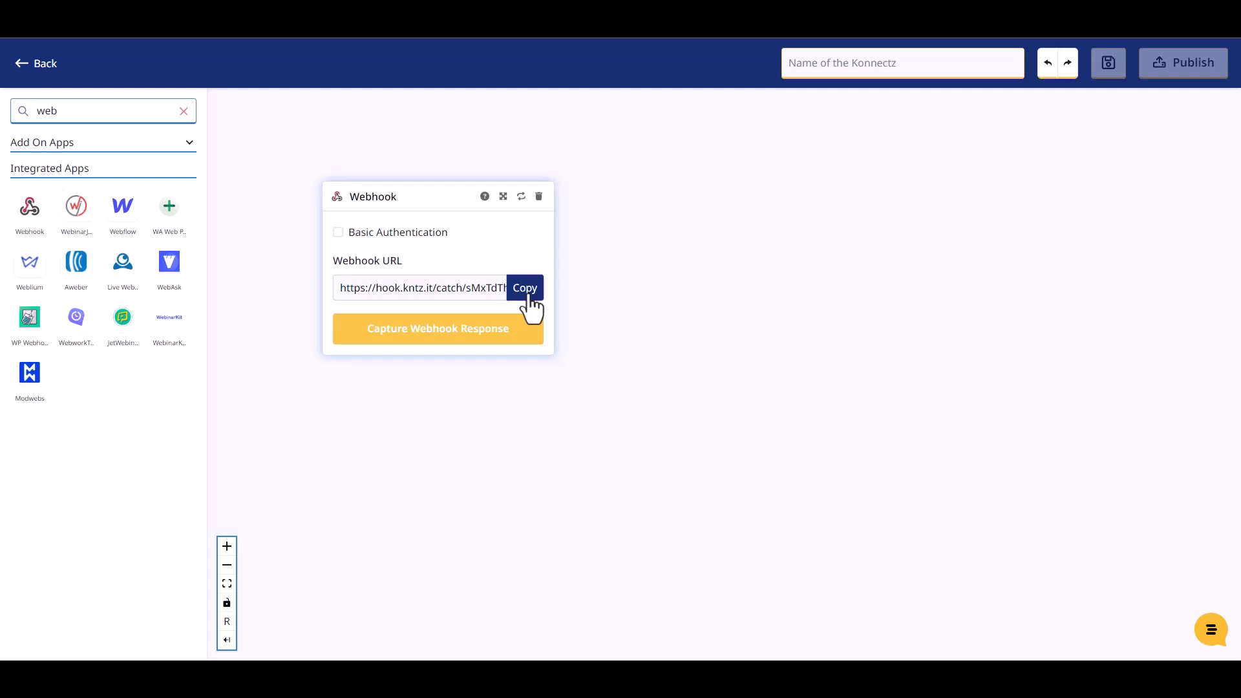
# Step: Start capturing the webhook response in KonnectzIT and copy its webhook URL into the link of the Bit Integrations Web Hooks action
pyautogui.click(529, 299)
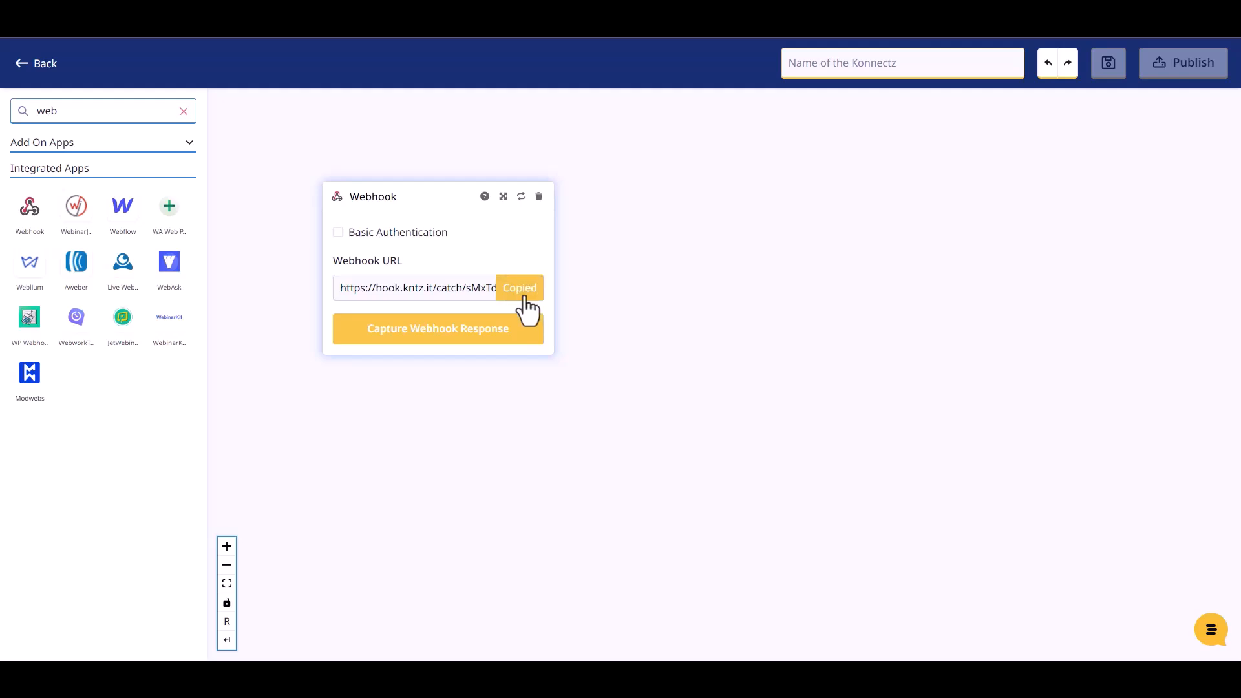
pyautogui.click(458, 335)
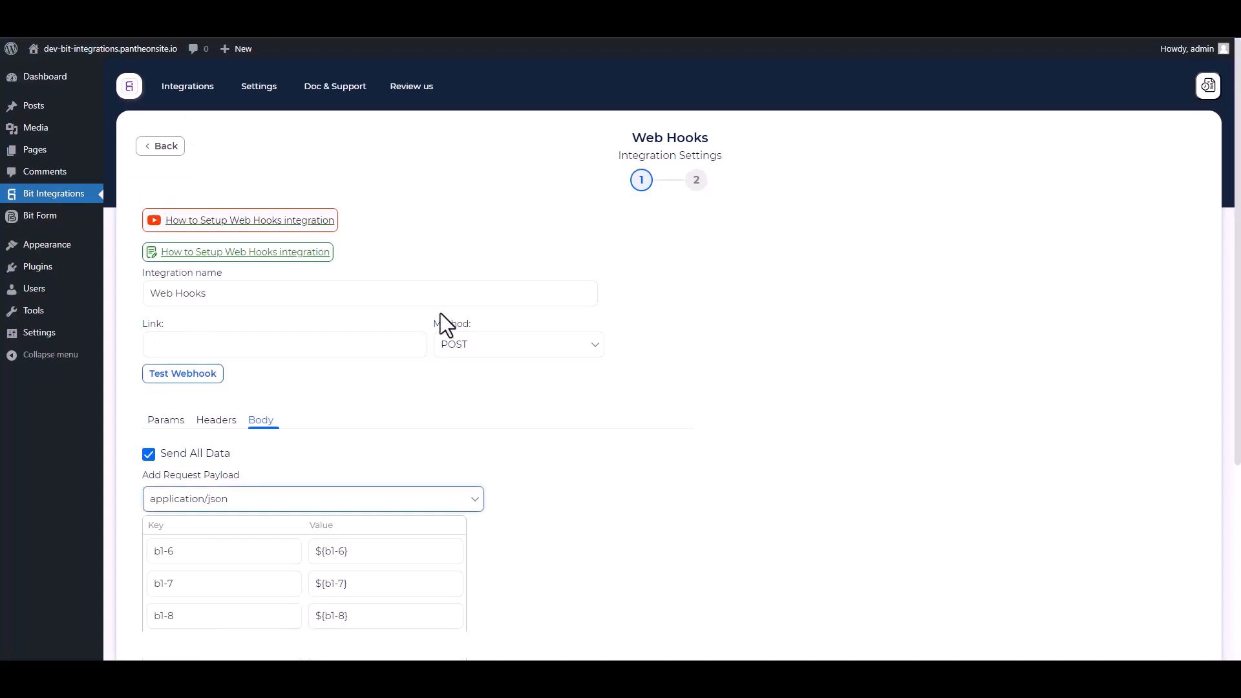
pyautogui.click(252, 342)
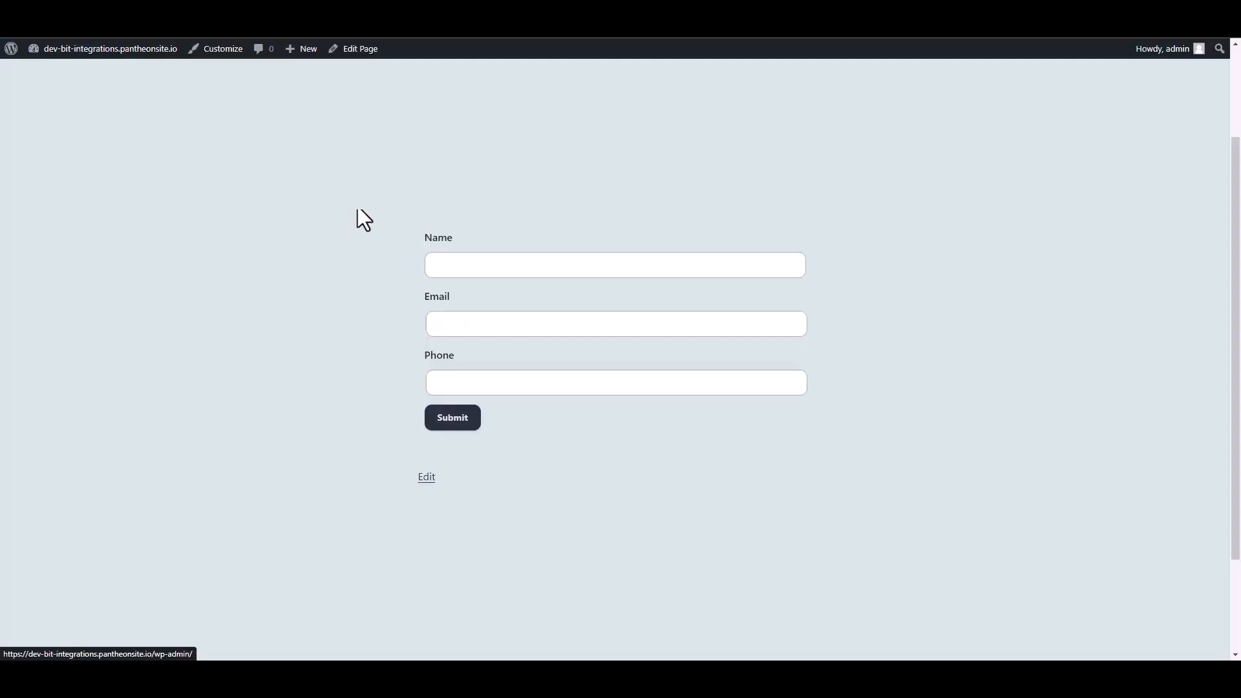
# Step: Switch to the site's form page and submit it with the name Bit Integrations, the support email address and a phone number
pyautogui.click(465, 265)
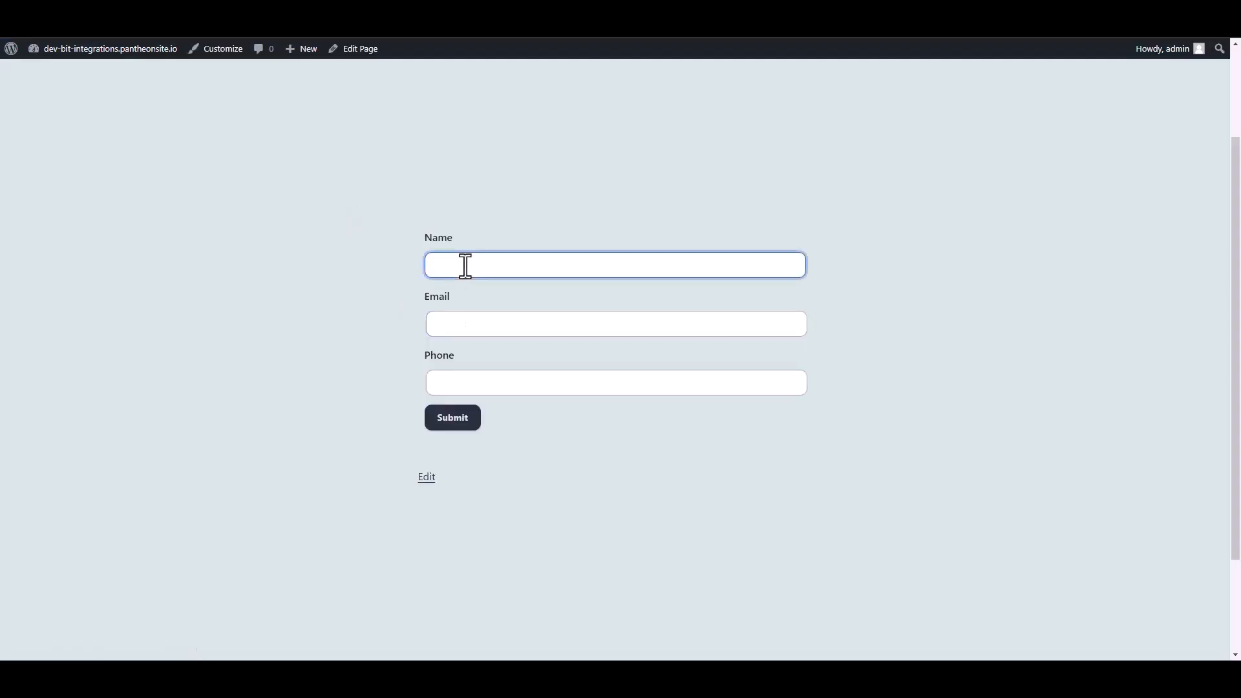
pyautogui.write('Bit Integrations')
pyautogui.click(451, 329)
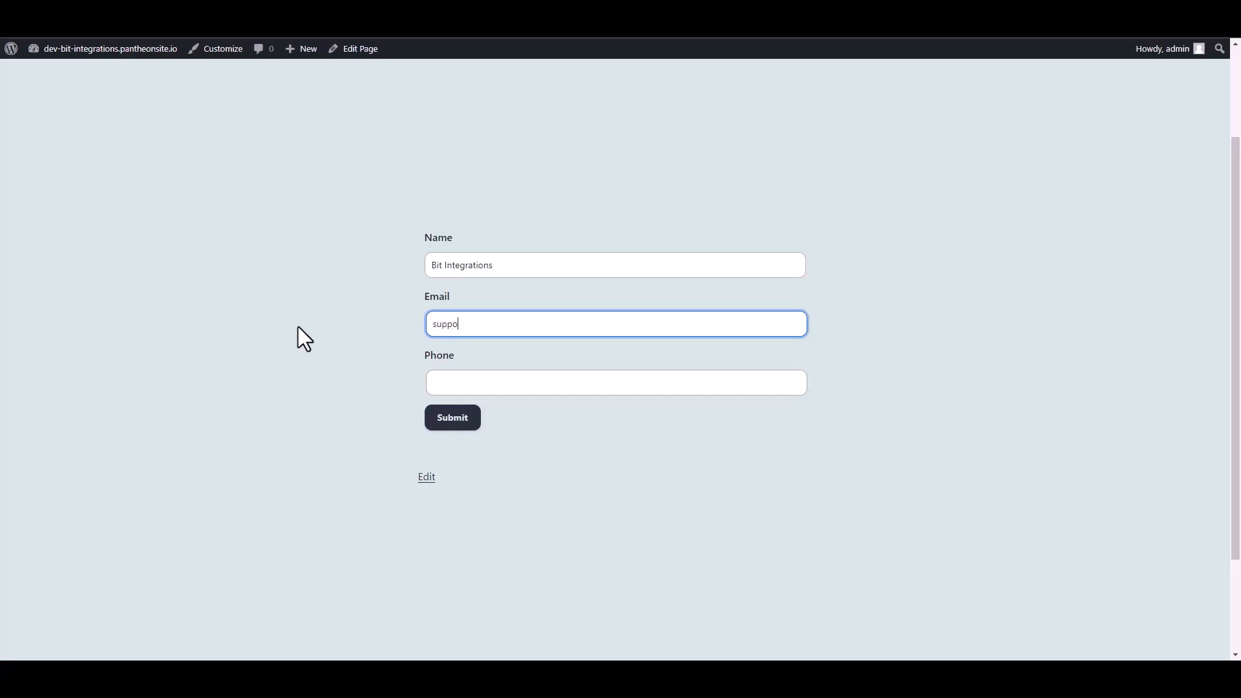
pyautogui.press('Tab')
pyautogui.write('4445556')
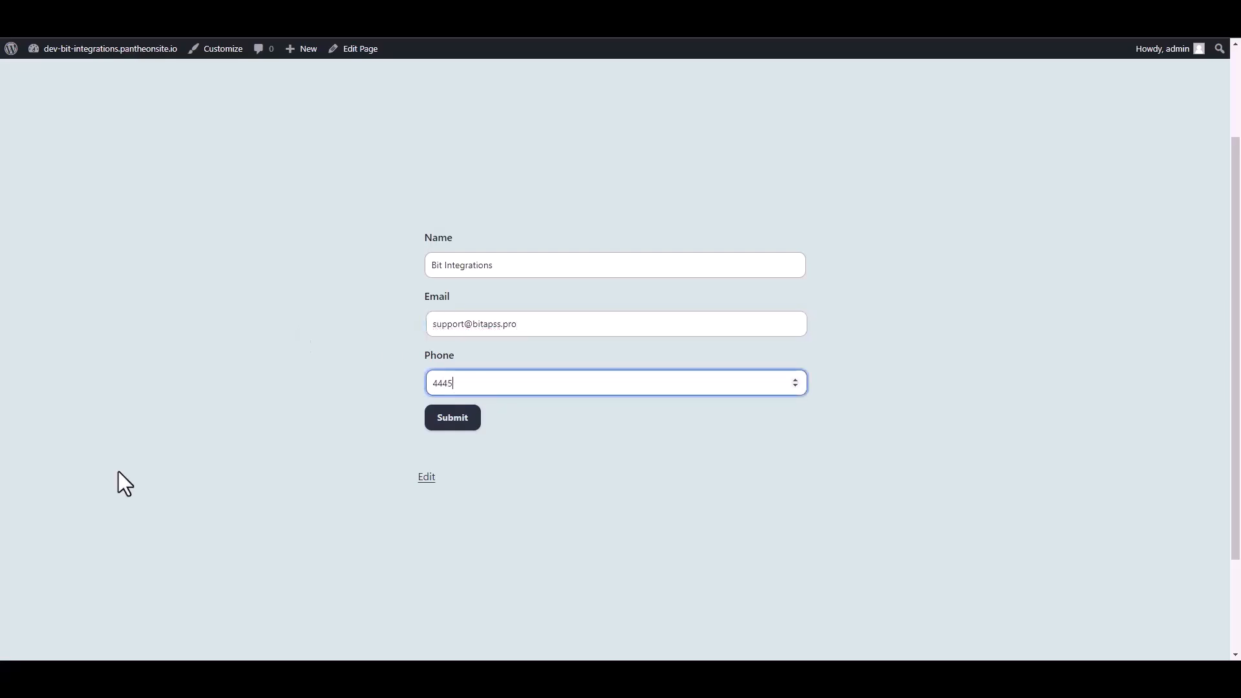
pyautogui.click(467, 419)
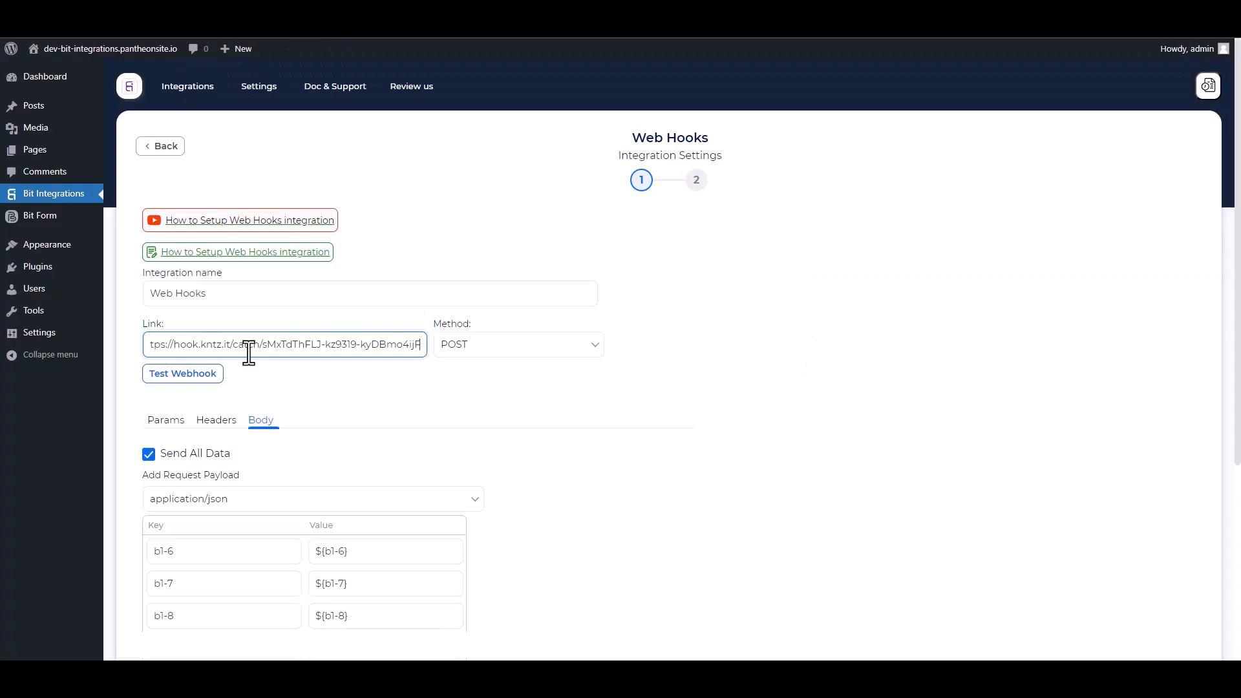
# Step: Test the webhook in Bit Integrations and complete the Web Hooks integration setup
pyautogui.click(203, 376)
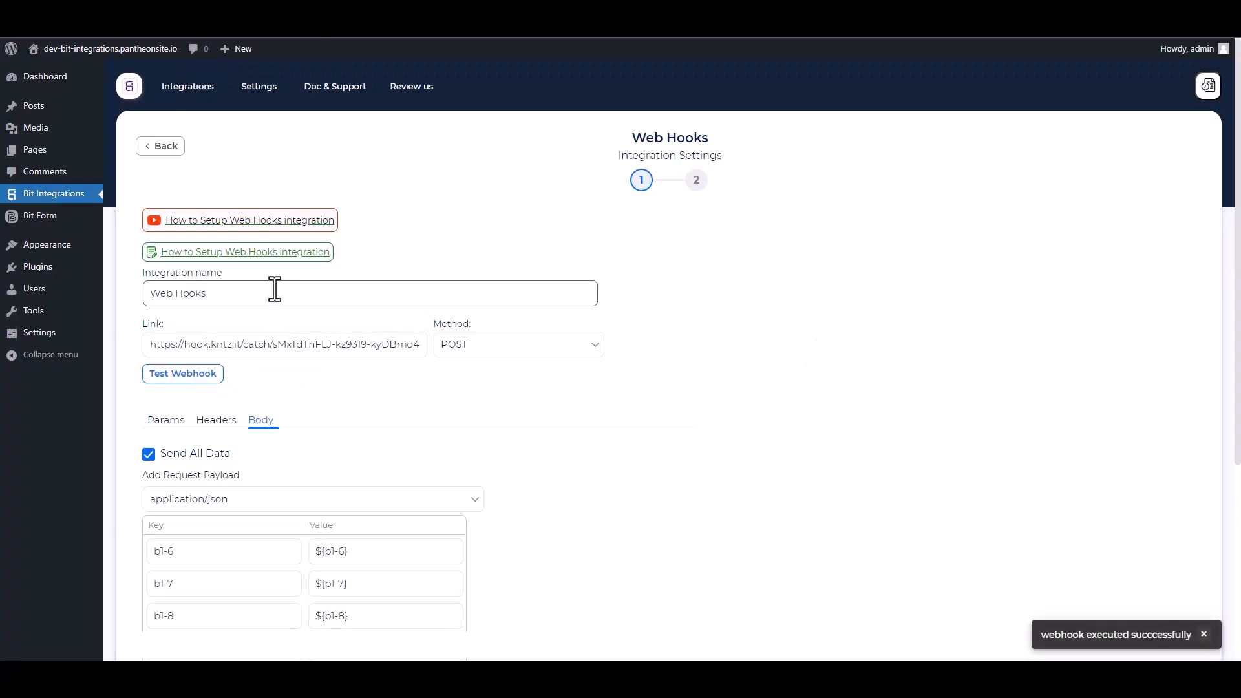
pyautogui.scroll(-5, 379, 352)
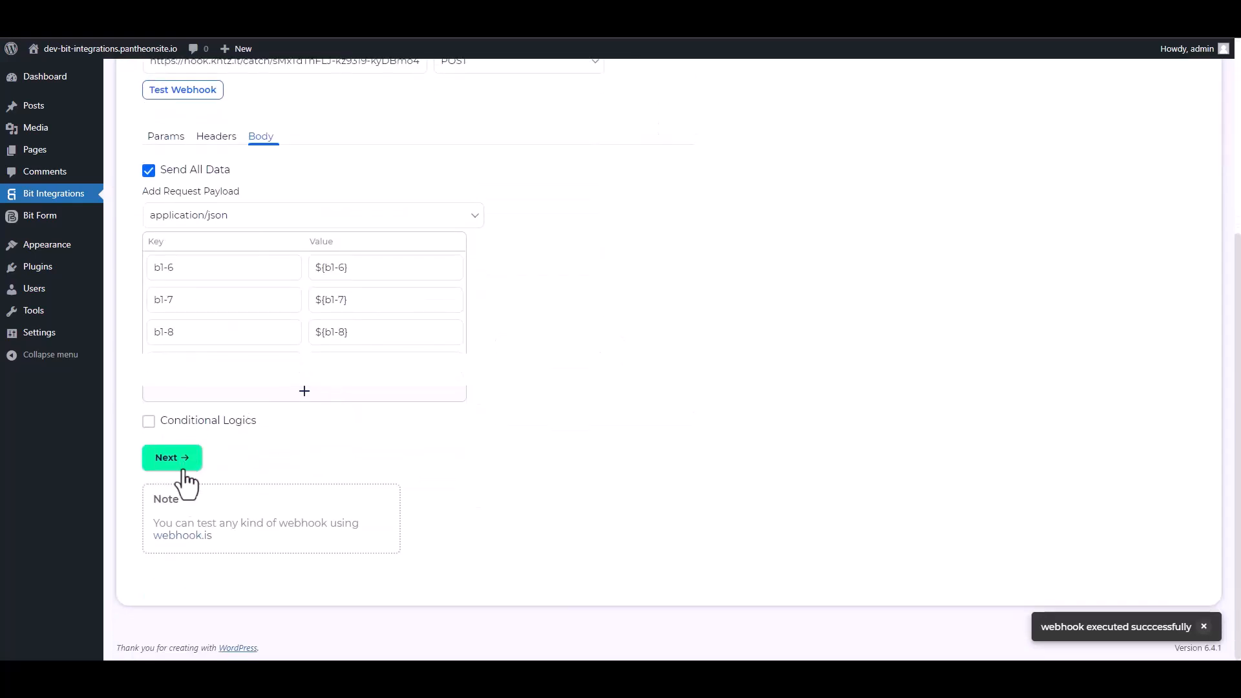
pyautogui.click(189, 460)
pyautogui.click(669, 259)
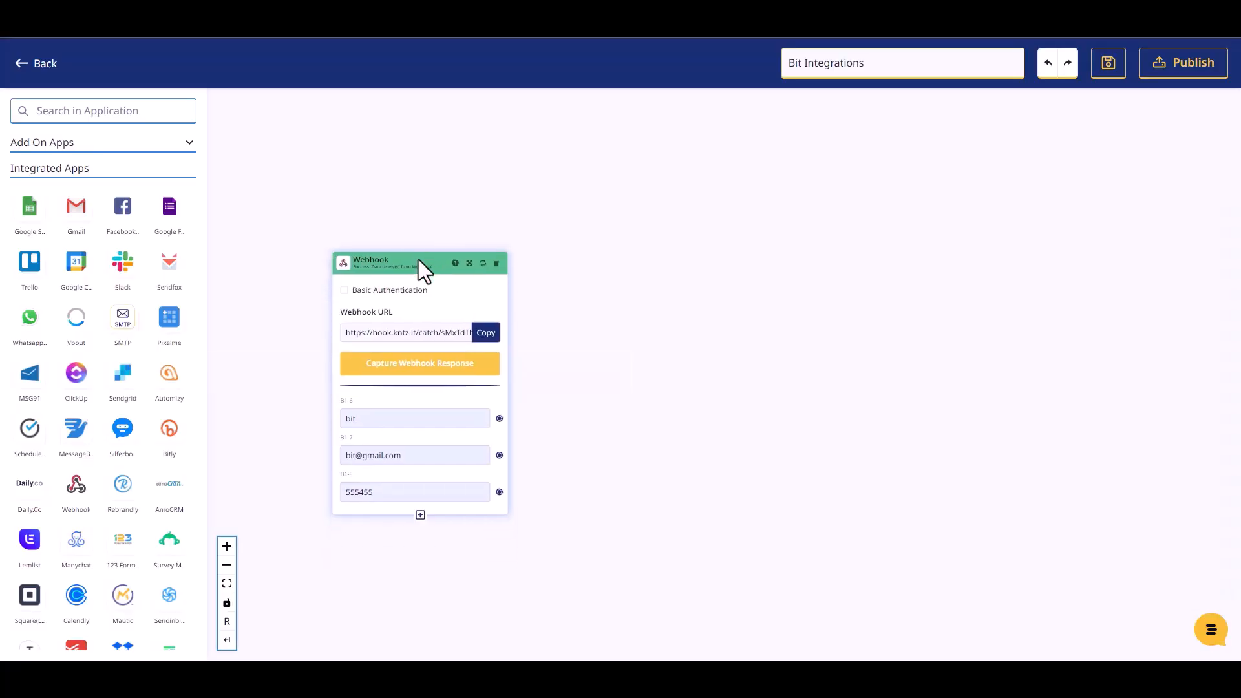
# Step: Switch to the Bit Integrations Konnectz in KonnectzIT, reposition the Webhook block and add a Mailer Lite block to its right
pyautogui.moveTo(418, 259); pyautogui.dragTo(411, 243)
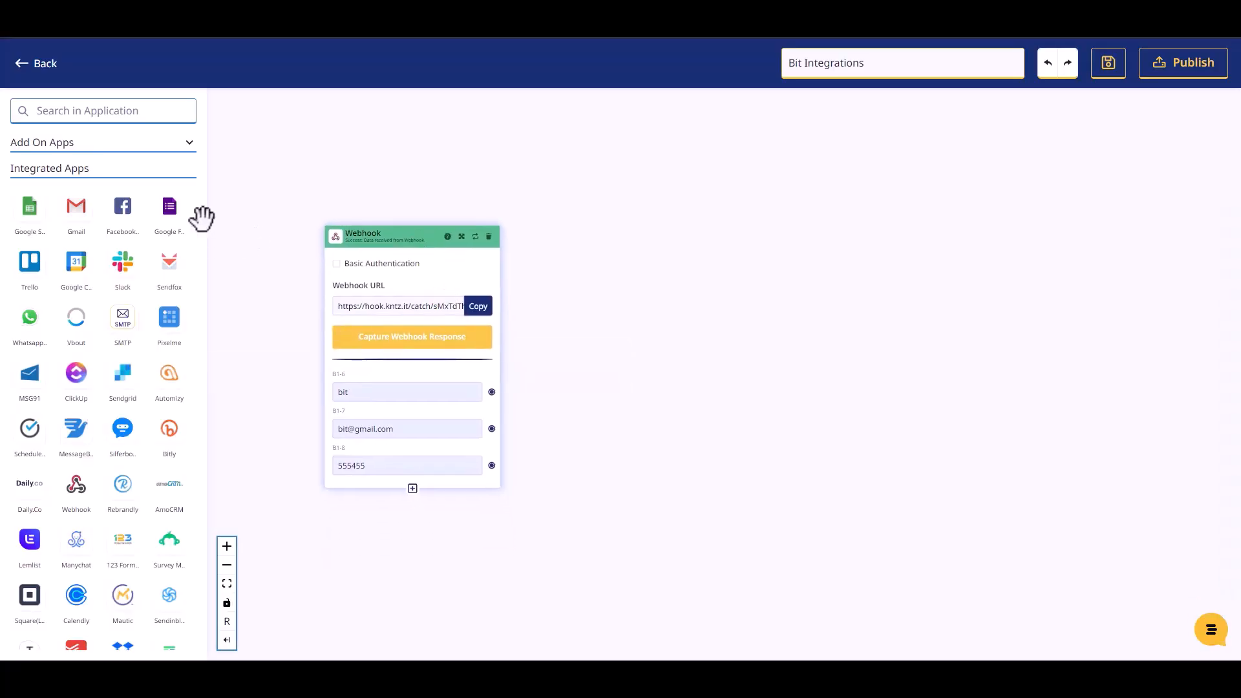
pyautogui.click(93, 109)
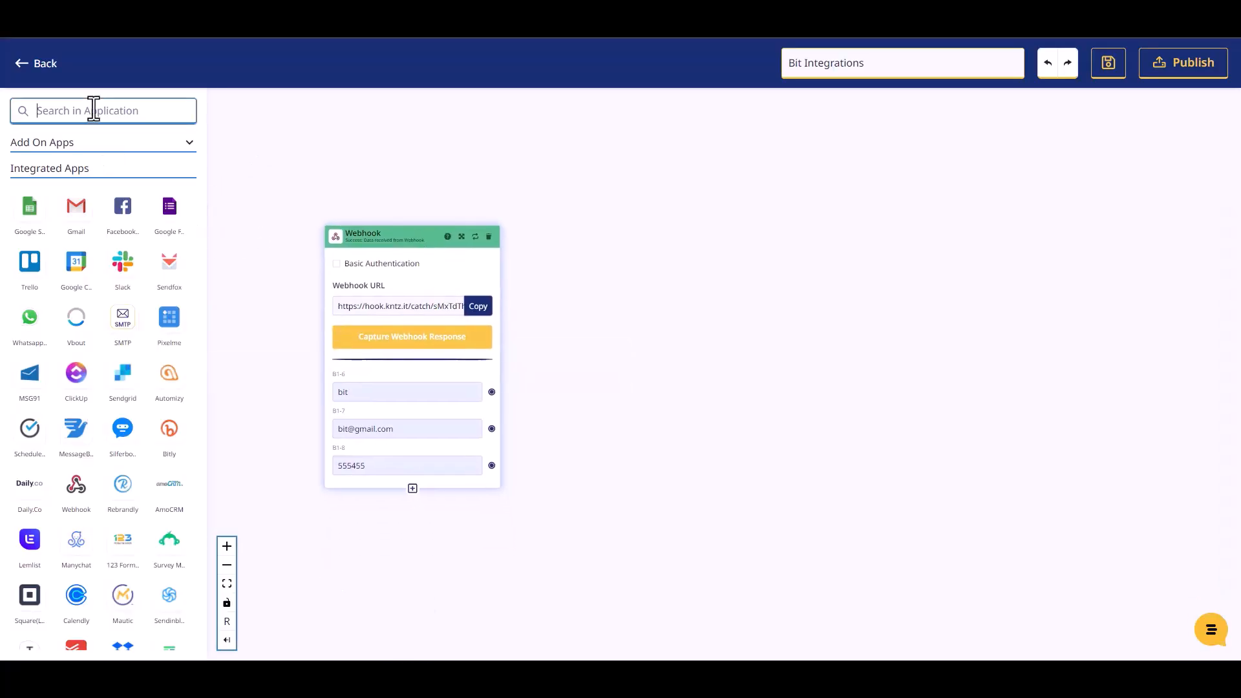
pyautogui.write('mailer')
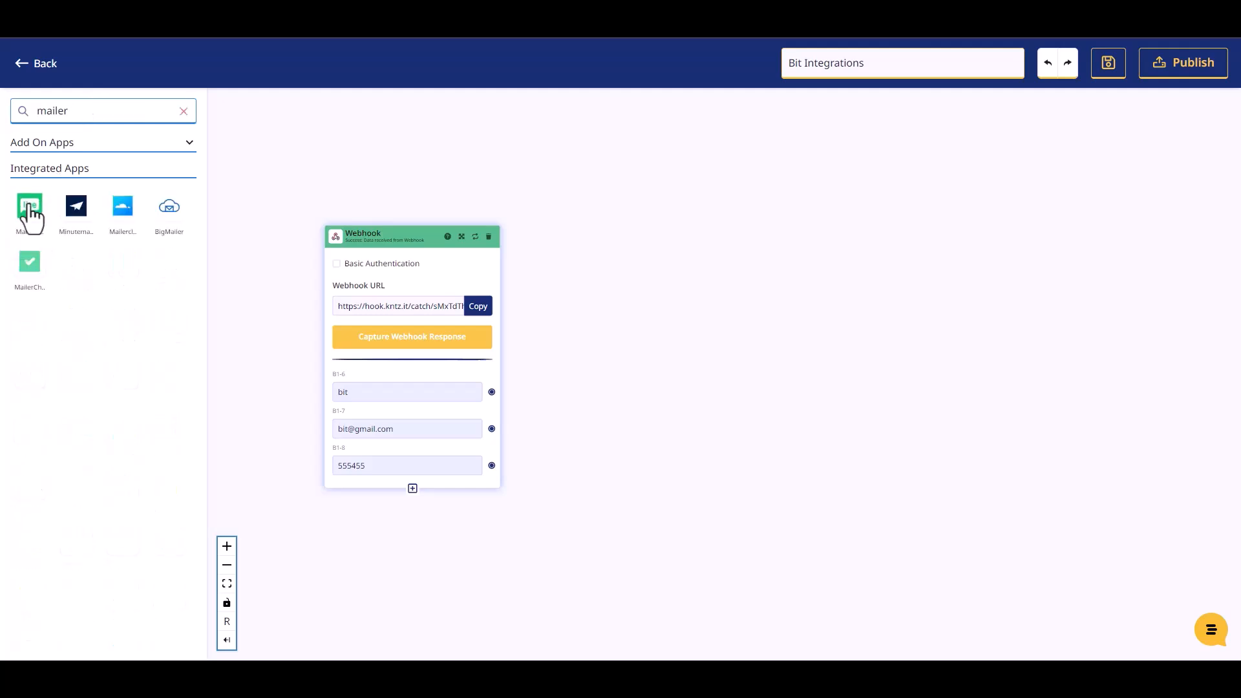
pyautogui.moveTo(30, 205); pyautogui.dragTo(661, 288)
# Step: Set the Mailer Lite block's action to Create Or Update Subscriber and its account to Mailer LIte Account #1
pyautogui.click(688, 348)
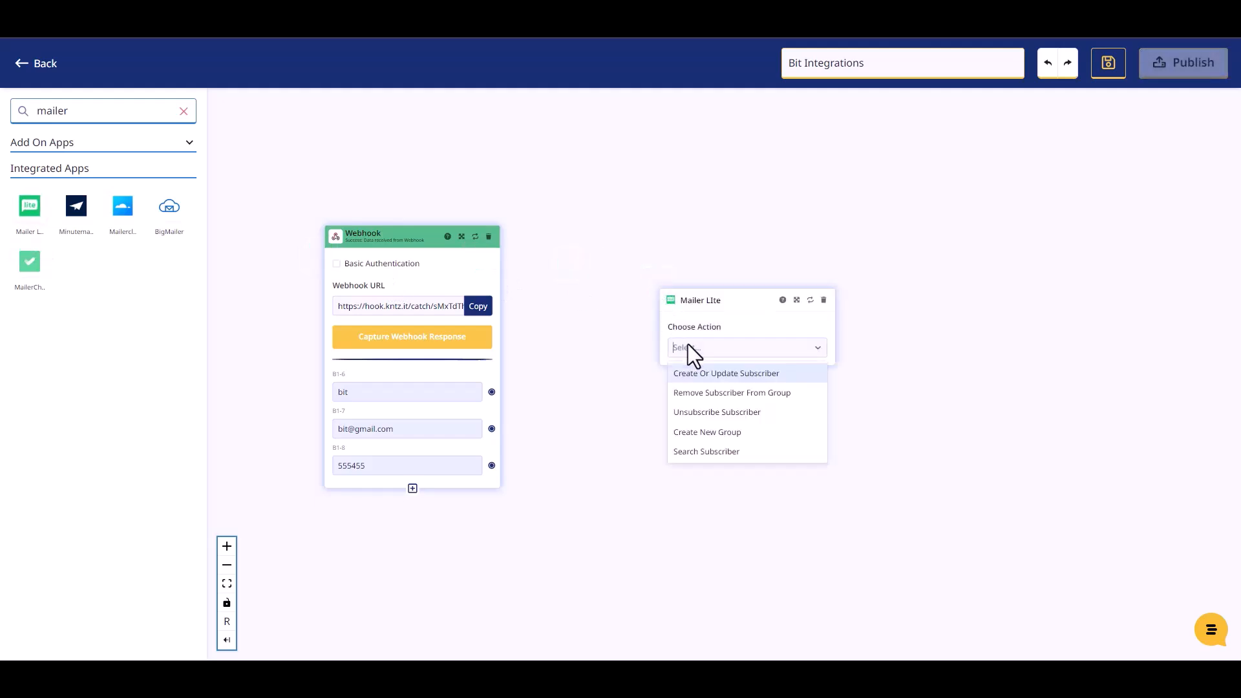
pyautogui.click(709, 380)
pyautogui.click(694, 397)
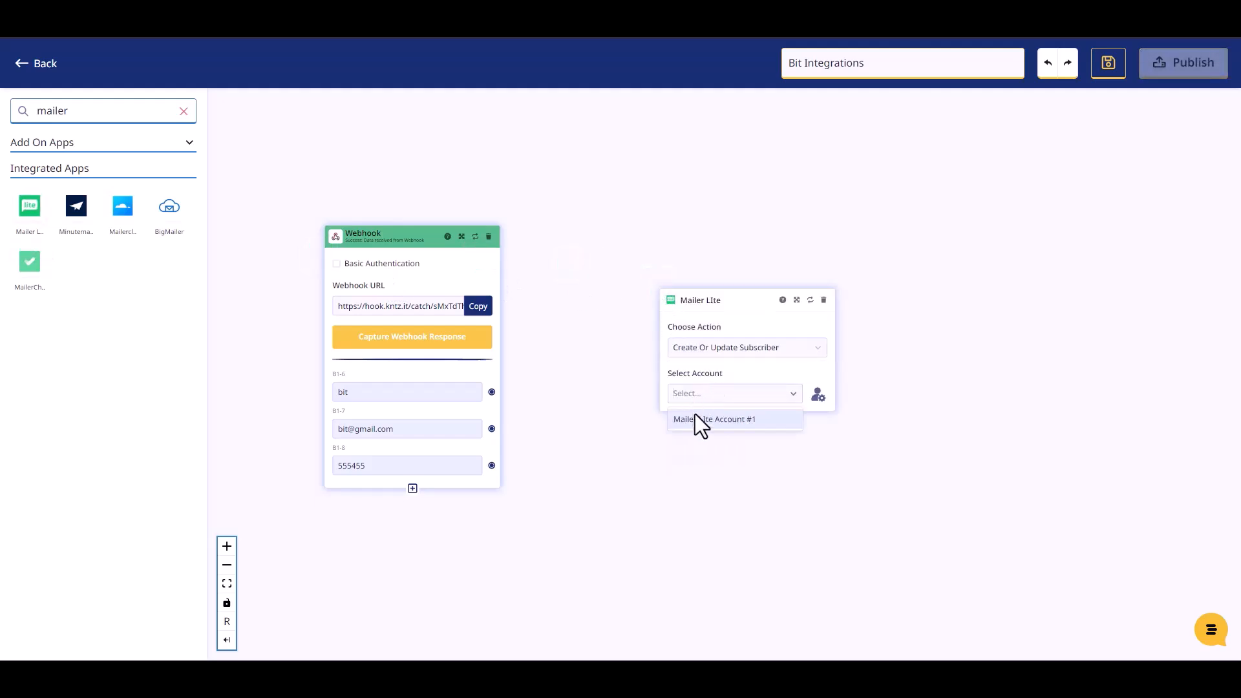
pyautogui.click(695, 419)
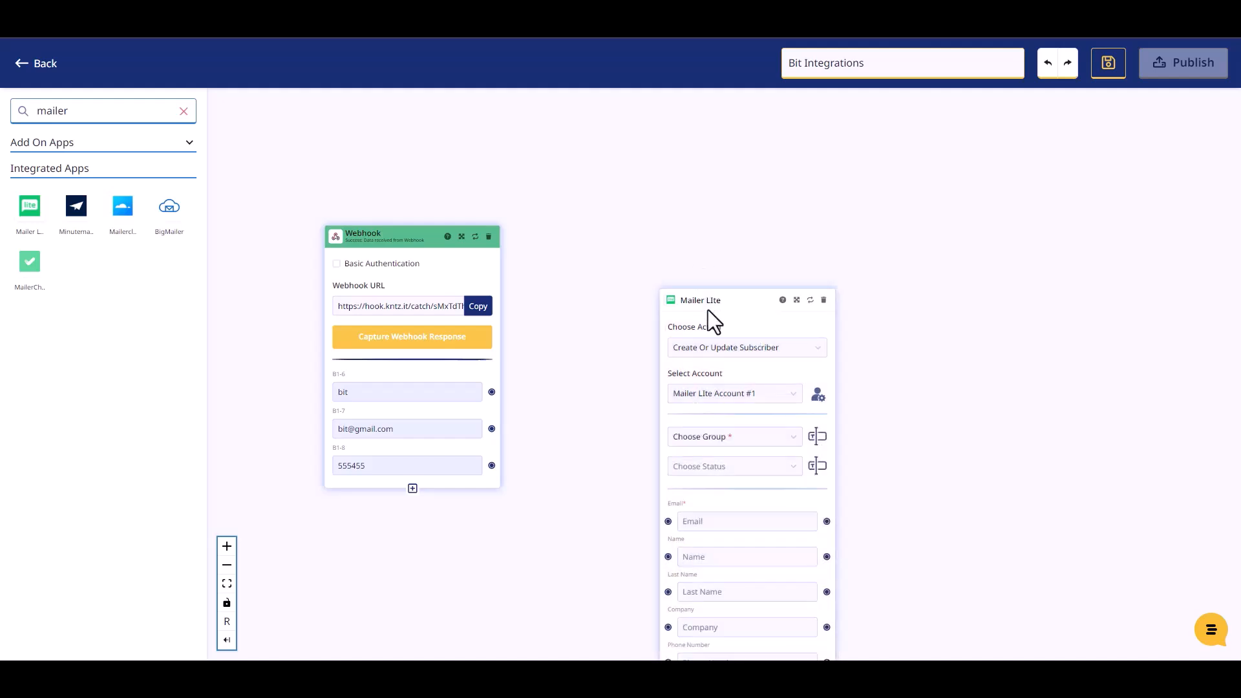
# Step: Choose the subscriber group named after the account owner, set the status to Active, and move the Mailer Lite block higher beside the Webhook block
pyautogui.moveTo(708, 302); pyautogui.dragTo(634, 190)
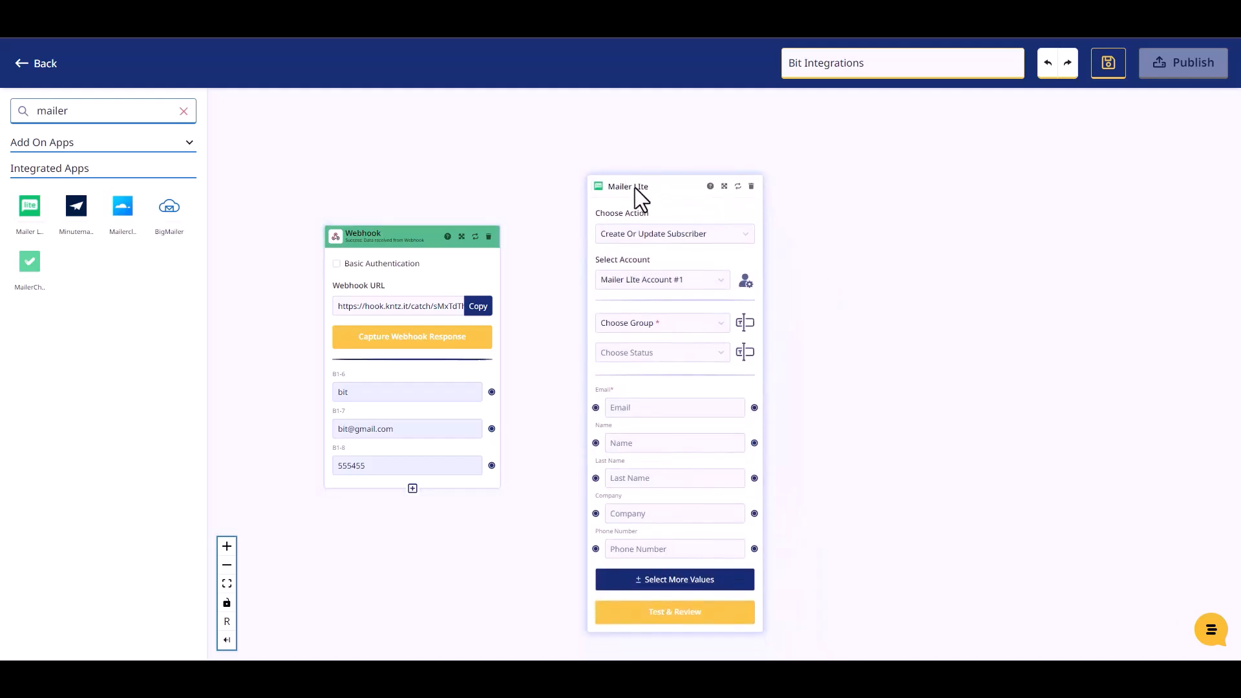
pyautogui.click(654, 323)
pyautogui.click(645, 351)
pyautogui.click(655, 351)
pyautogui.click(631, 383)
pyautogui.moveTo(634, 188); pyautogui.dragTo(629, 167)
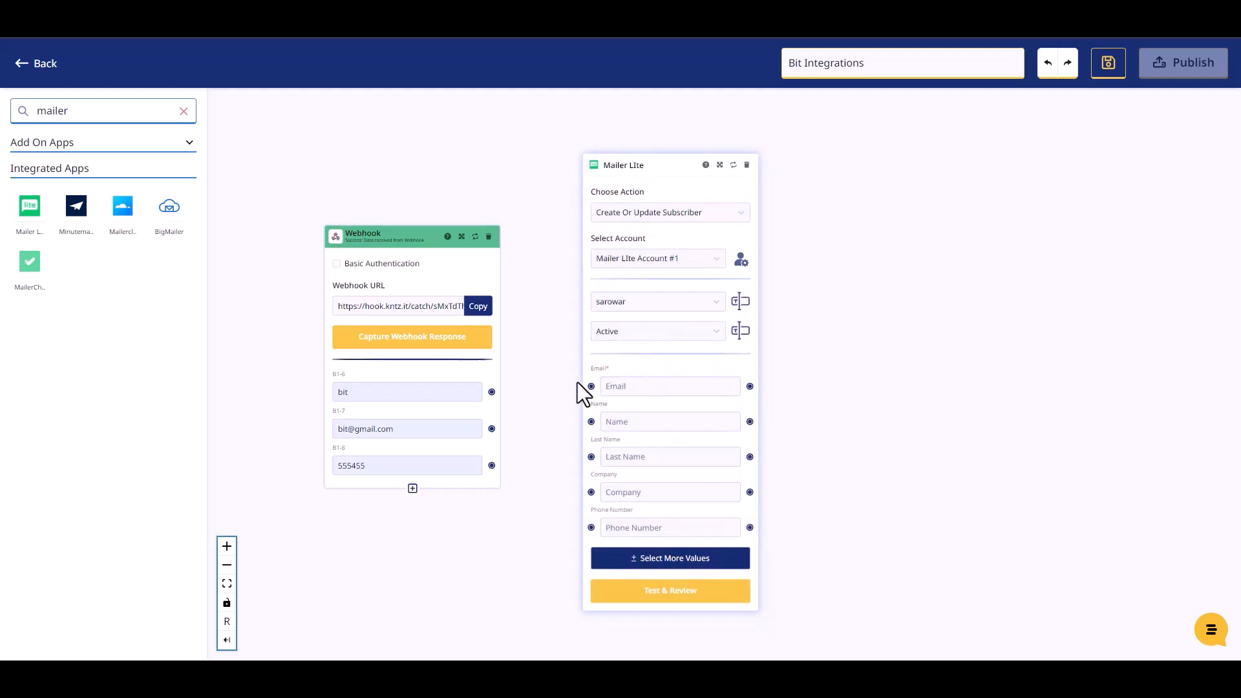
# Step: Map the Webhook's B1-6, B1-7 and B1-8 values to the Mailer Lite block's Name, Email and Phone Number fields respectively
pyautogui.moveTo(494, 394); pyautogui.dragTo(589, 422)
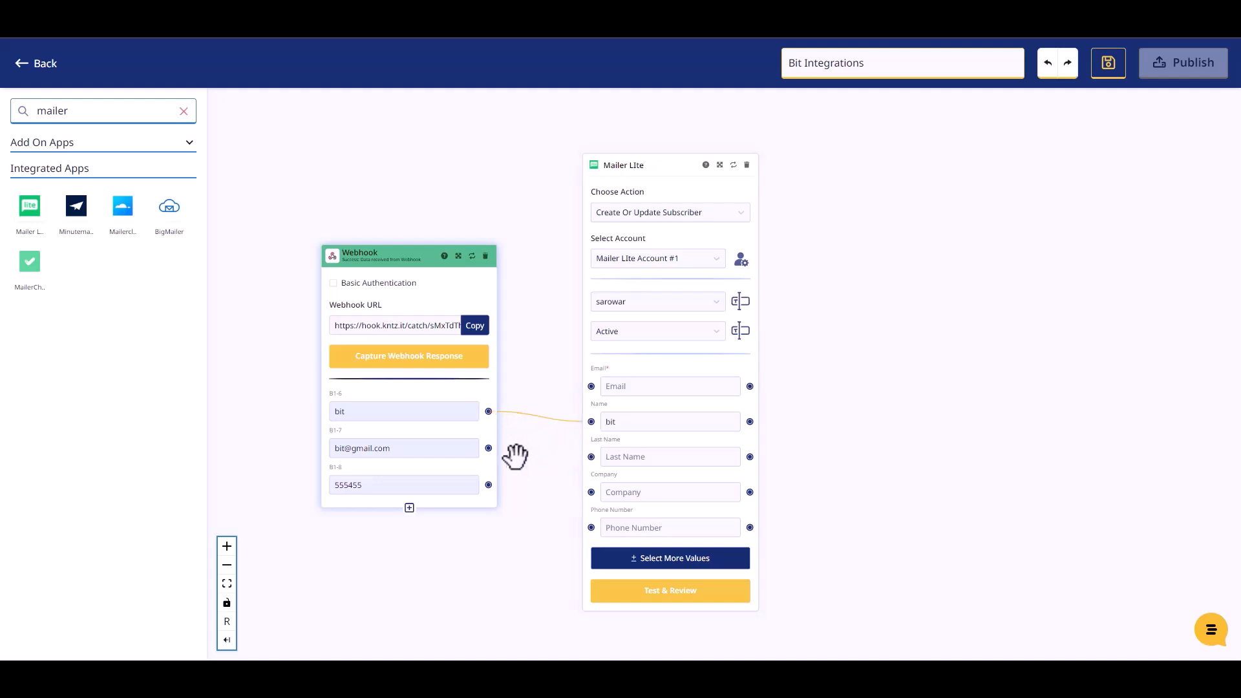
pyautogui.moveTo(488, 448); pyautogui.dragTo(587, 387)
pyautogui.moveTo(489, 484); pyautogui.dragTo(588, 527)
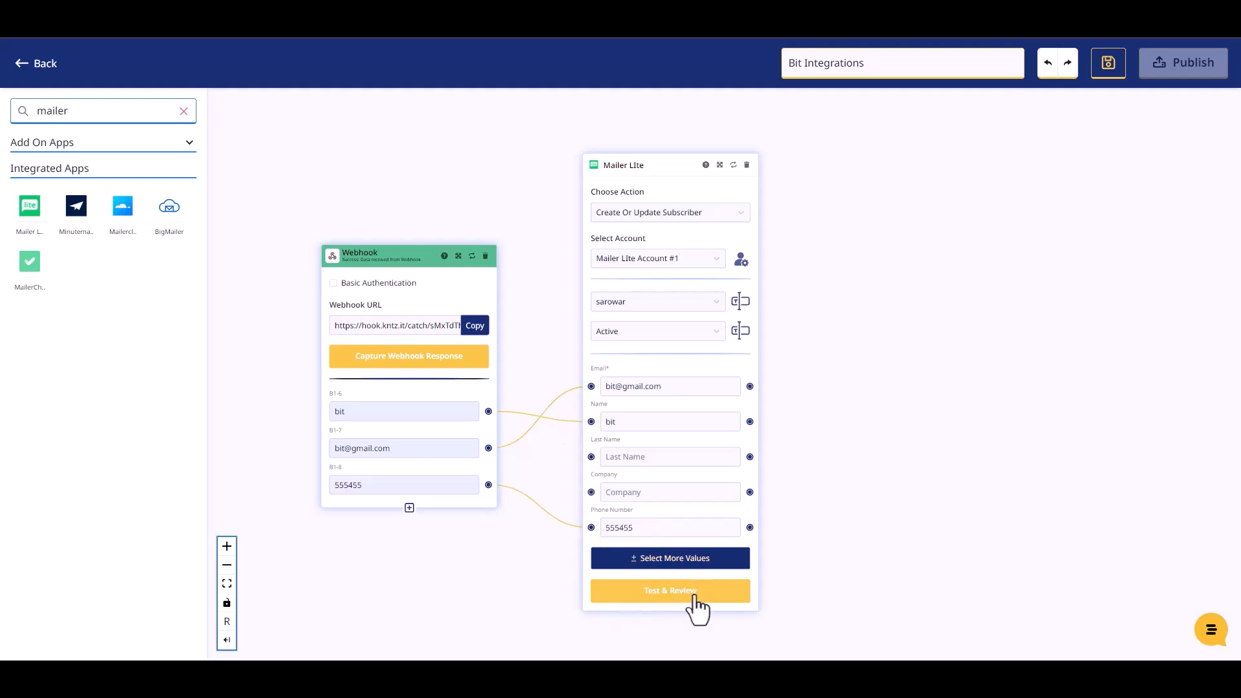
# Step: Test the Mailer Lite action and publish the Bit Integrations Konnectz
pyautogui.click(671, 601)
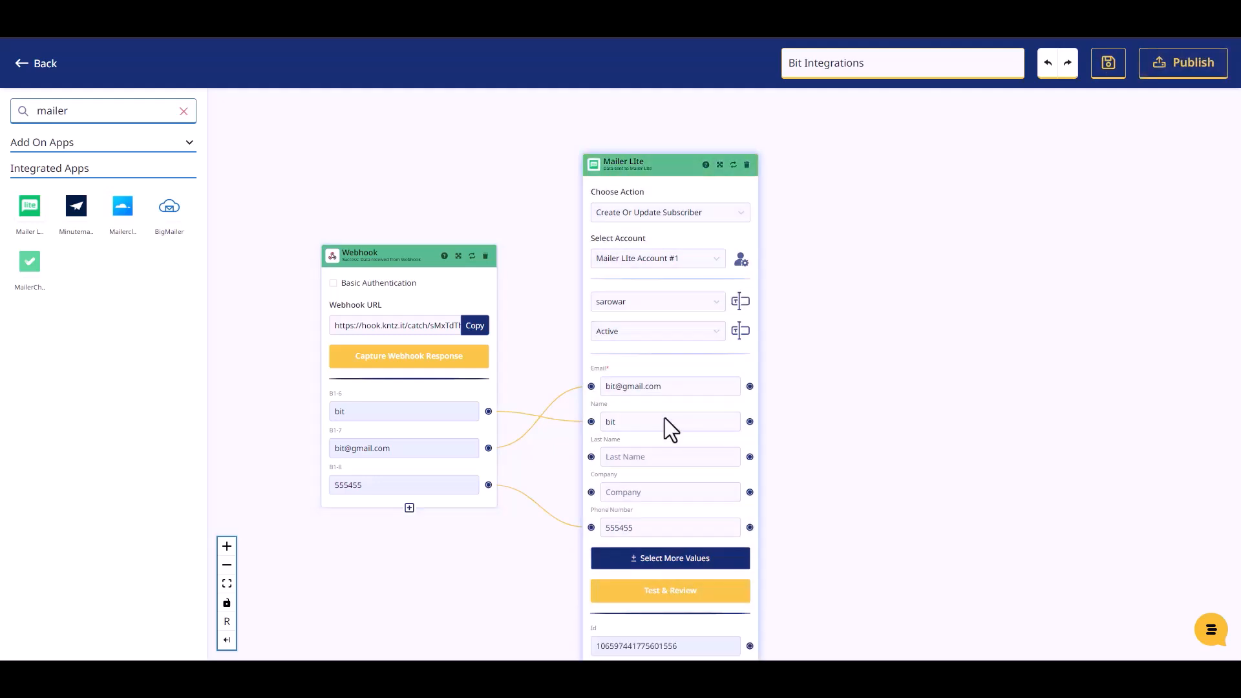
pyautogui.scroll(-2, 808, 456)
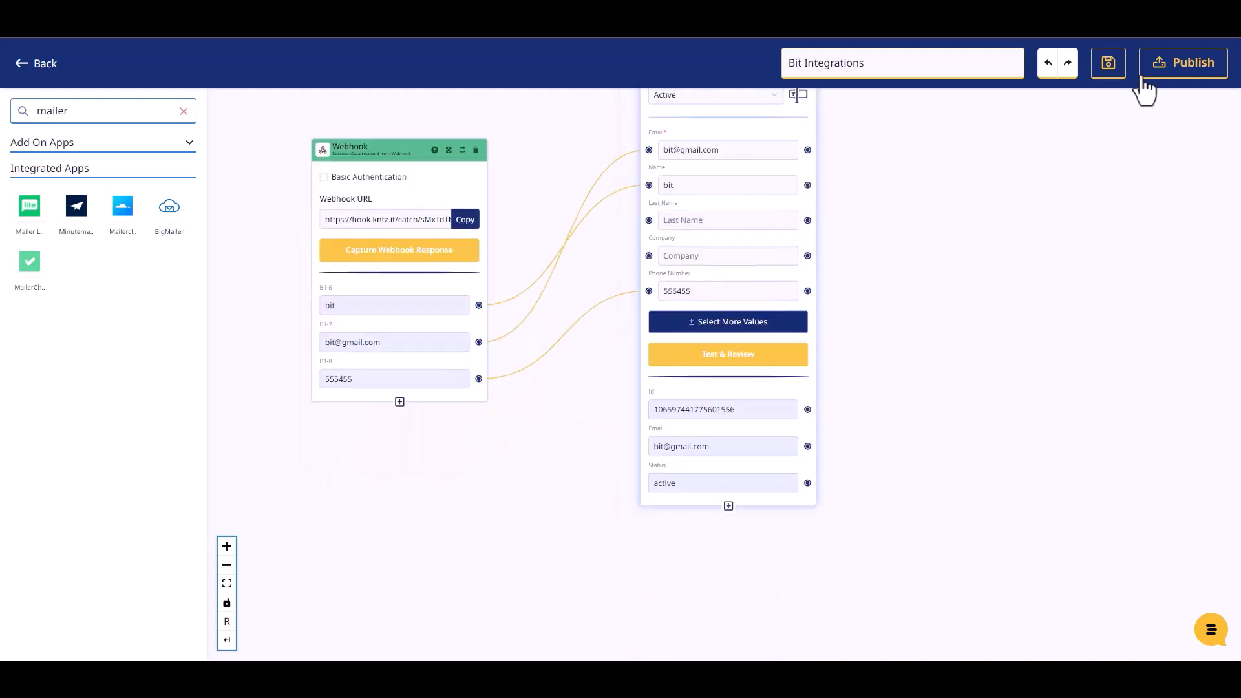
pyautogui.click(1158, 71)
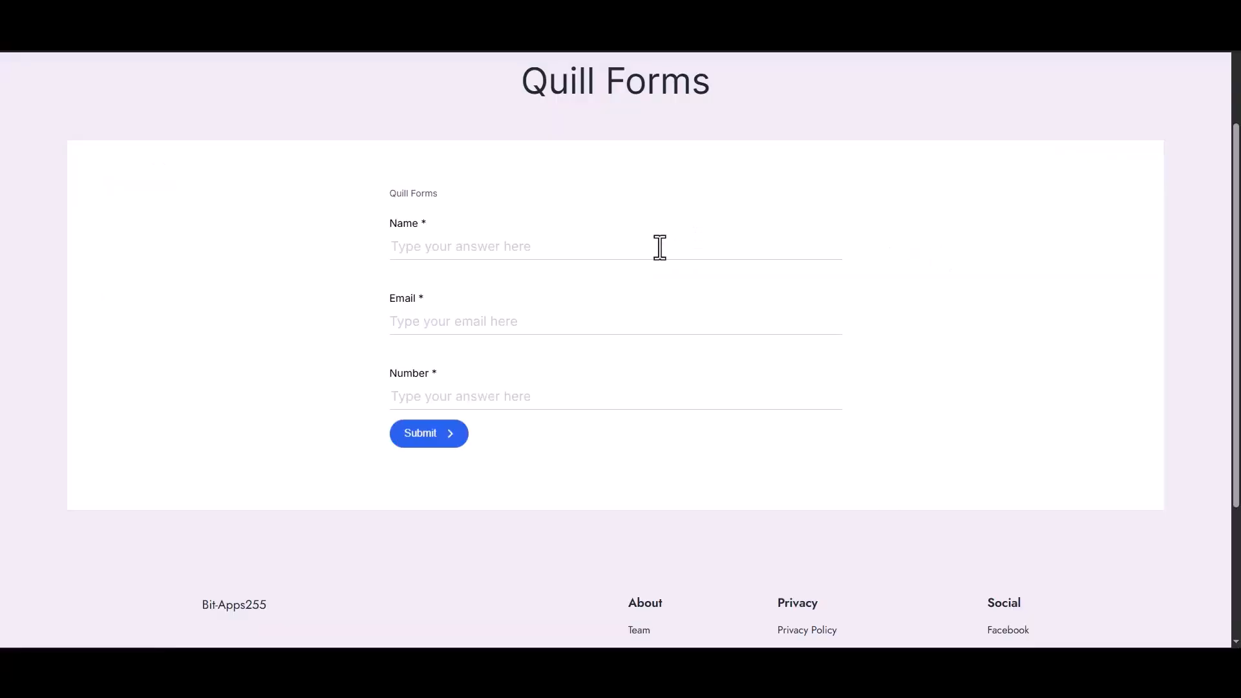
# Step: Switch to the Quill Forms page and submit a live entry with the name Bit Integrations, the support email address and a different phone number
pyautogui.click(663, 248)
pyautogui.write('B')
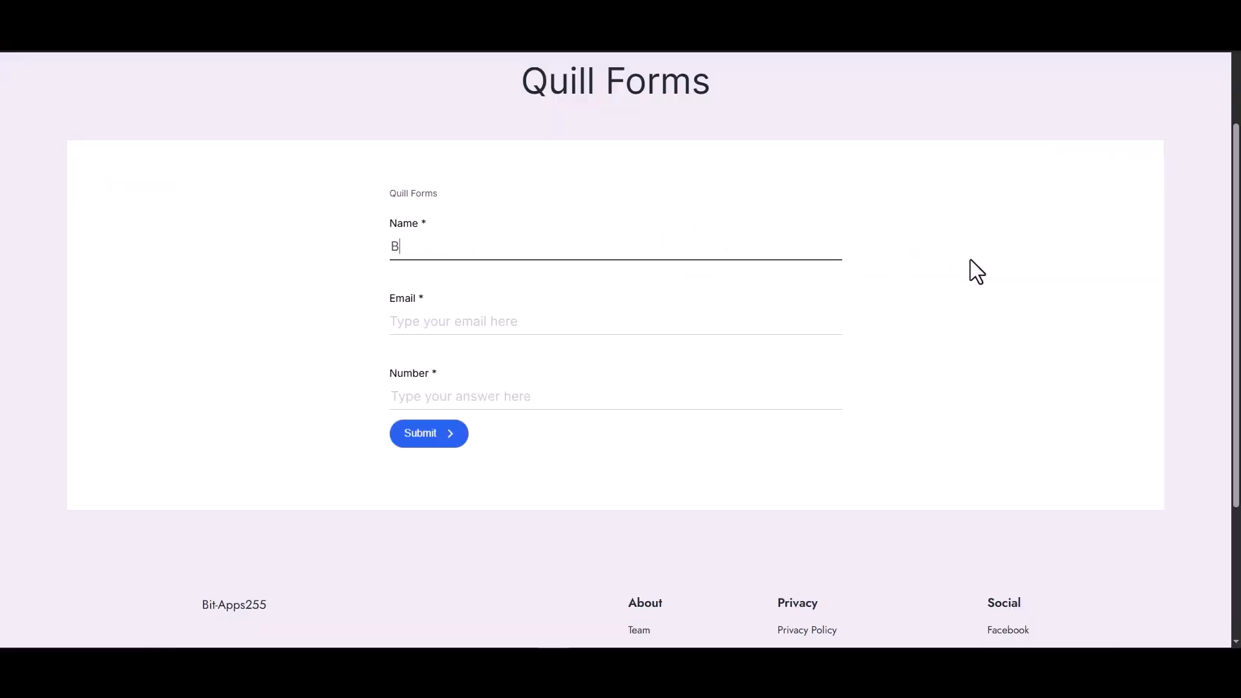
pyautogui.write('it Integrations')
pyautogui.press('Tab')
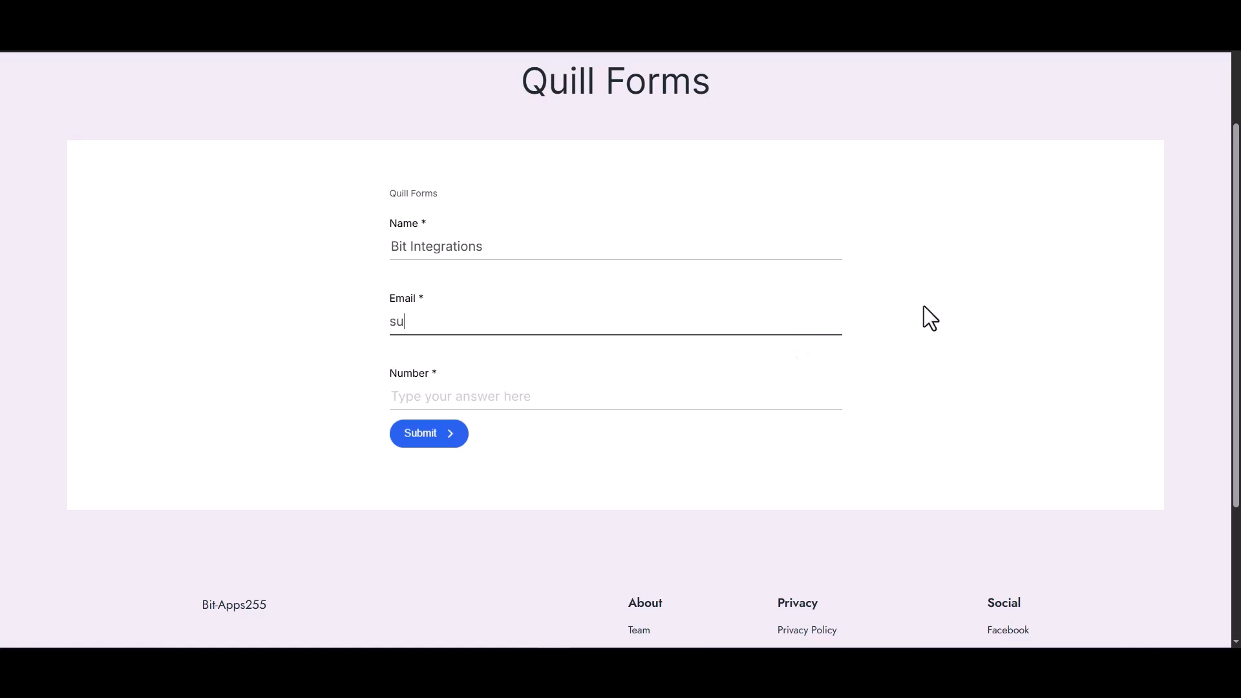
pyautogui.click(844, 390)
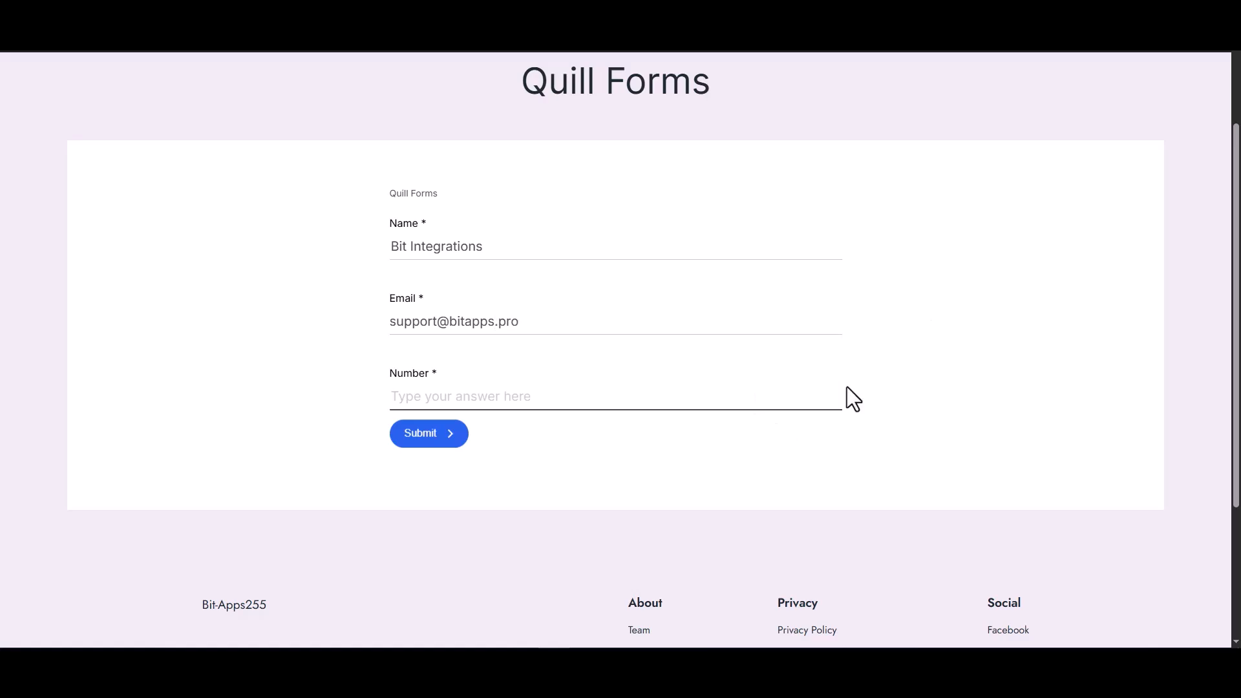
pyautogui.write('444555666')
pyautogui.click(444, 446)
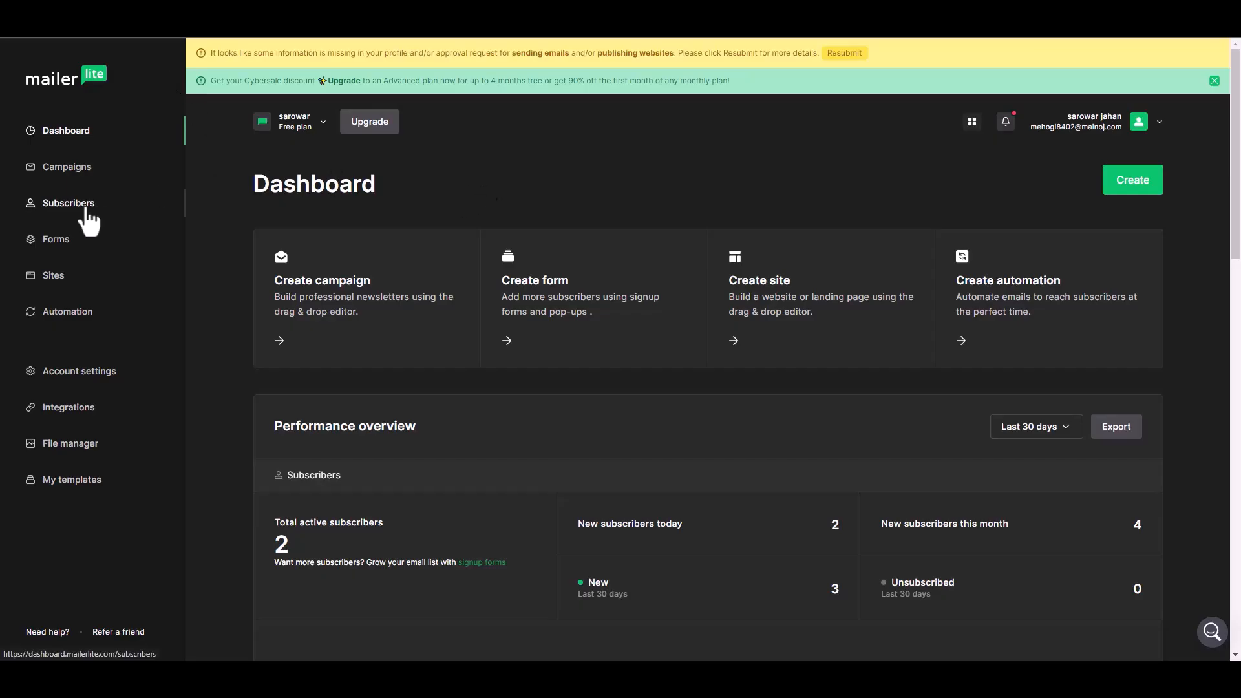
# Step: Switch to MailerLite's subscriber list, open the newly submitted contact and examine its subscriber details and activity
pyautogui.click(391, 278)
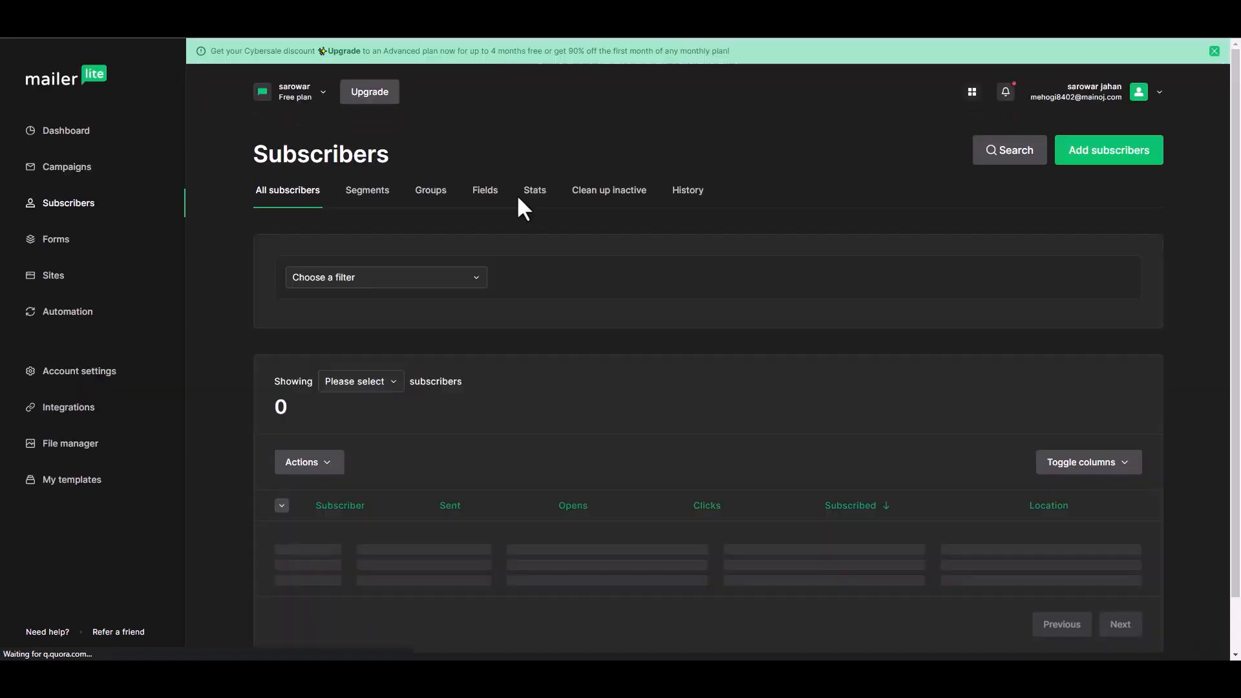
pyautogui.scroll(-1, 452, 504)
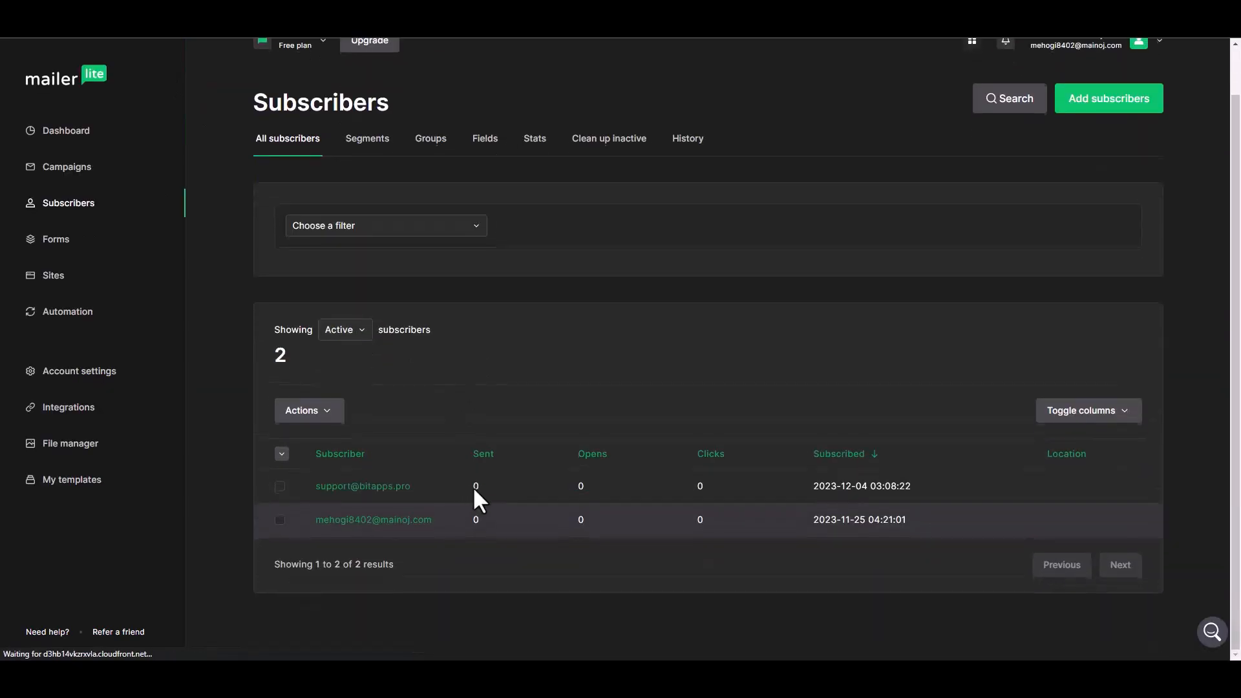
pyautogui.click(391, 488)
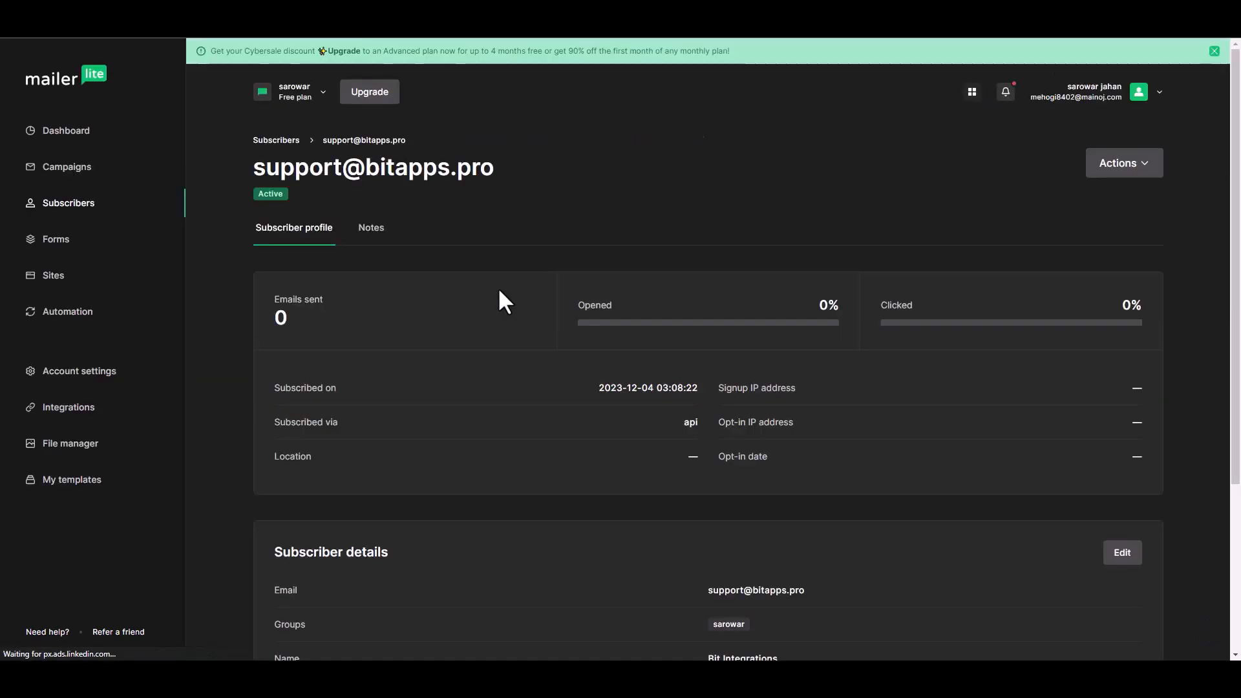
pyautogui.scroll(-3, 575, 349)
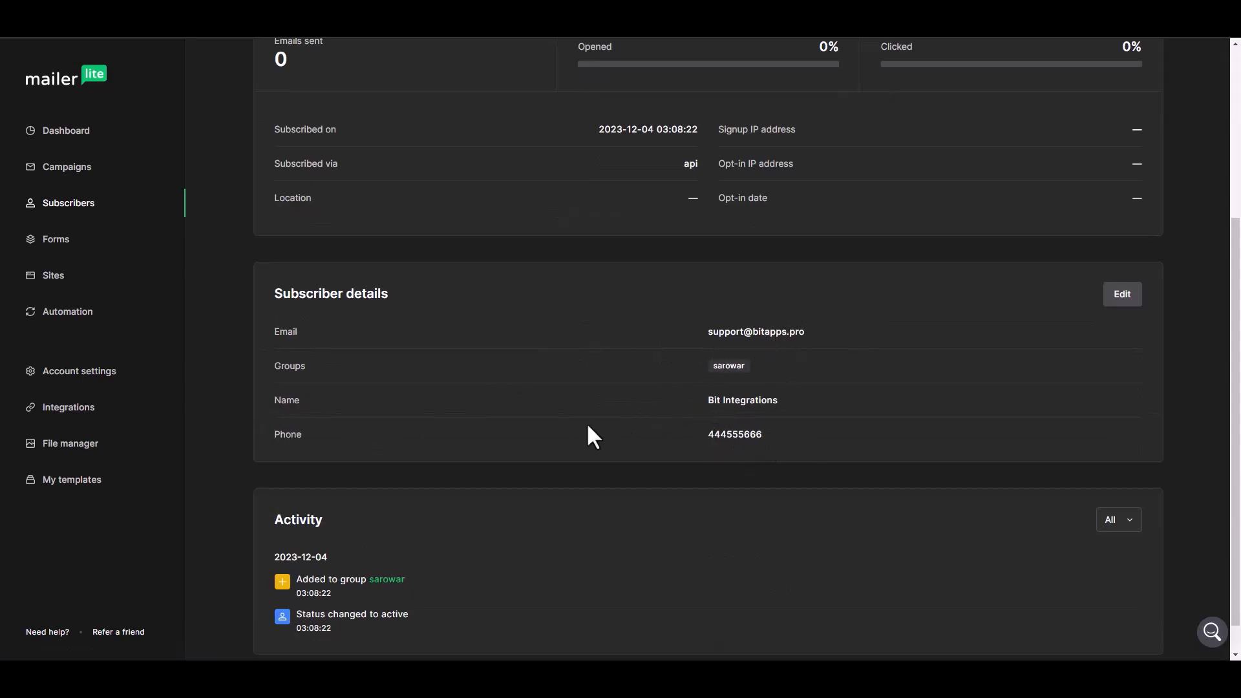
pyautogui.scroll(4, 587, 424)
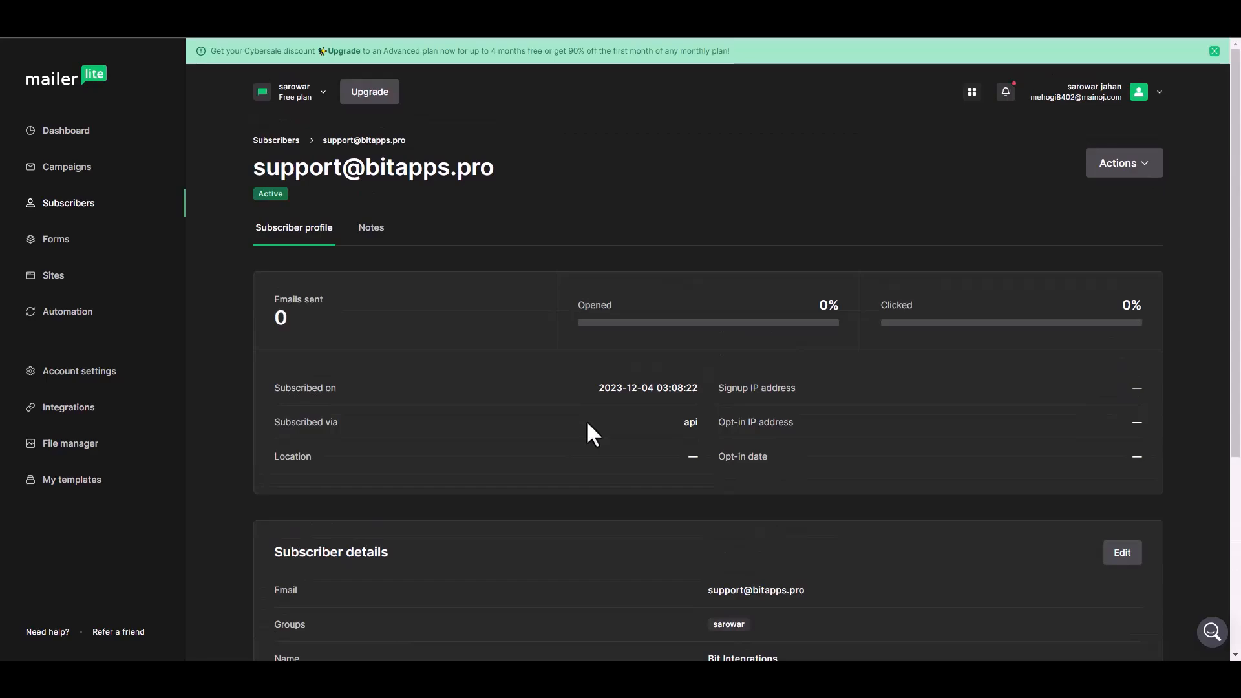